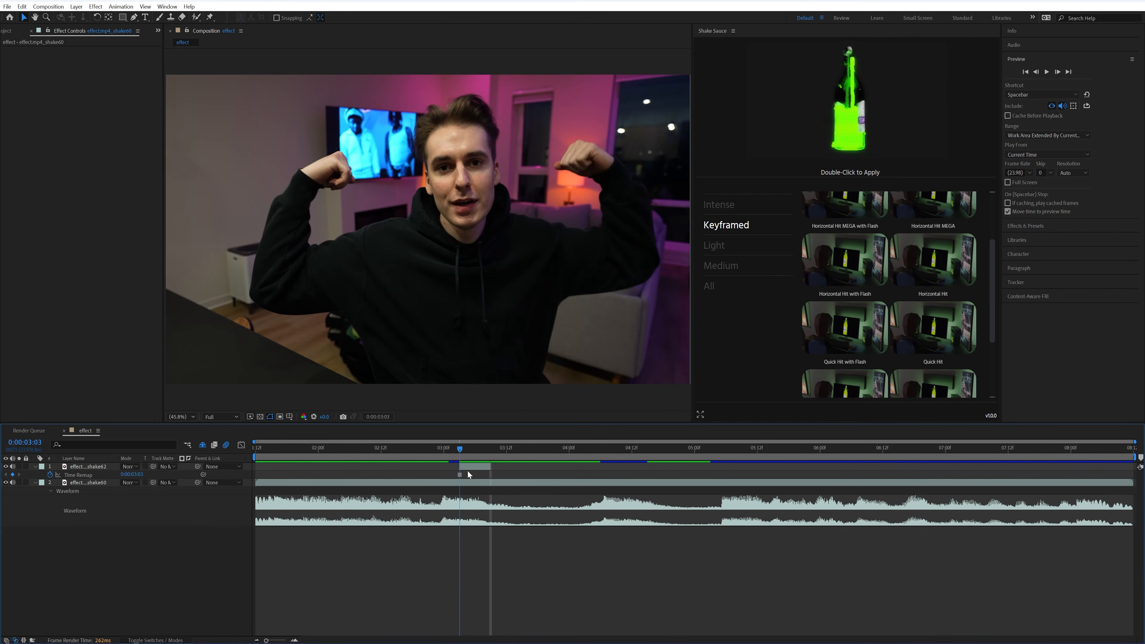
Open the short top clip in its layer view and paint Roto Brush foreground strokes over the man's torso, arms, fists and head
key("ctrl+p")
double_click(477, 467)
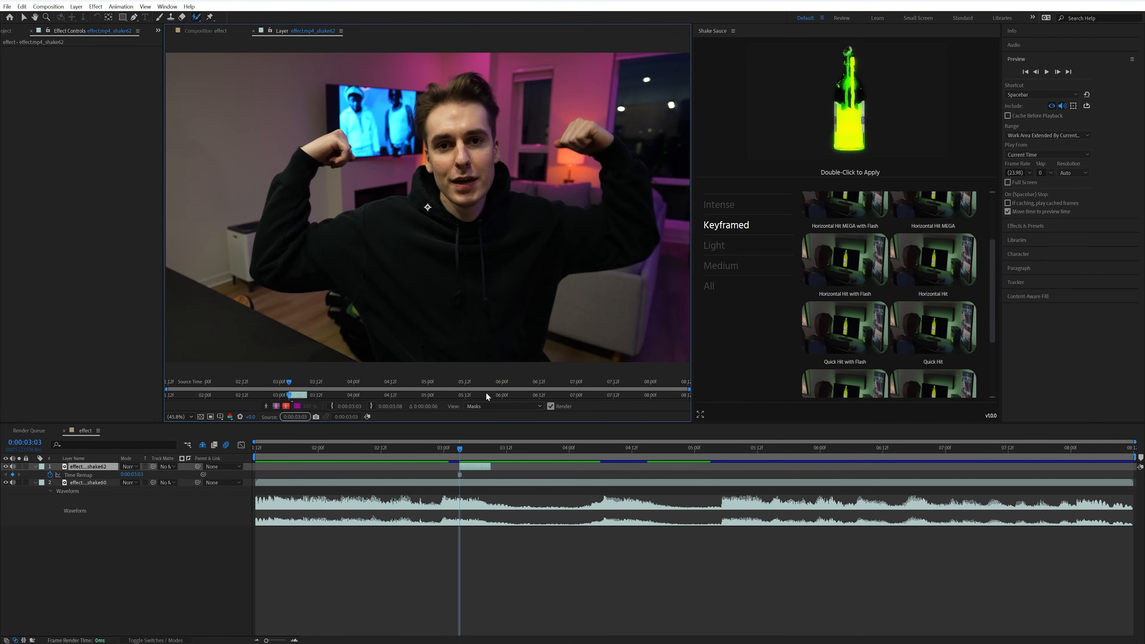
mouse_move(427, 312)
left_mouse_down()
mouse_move(397, 272)
mouse_move(293, 242)
left_mouse_up()
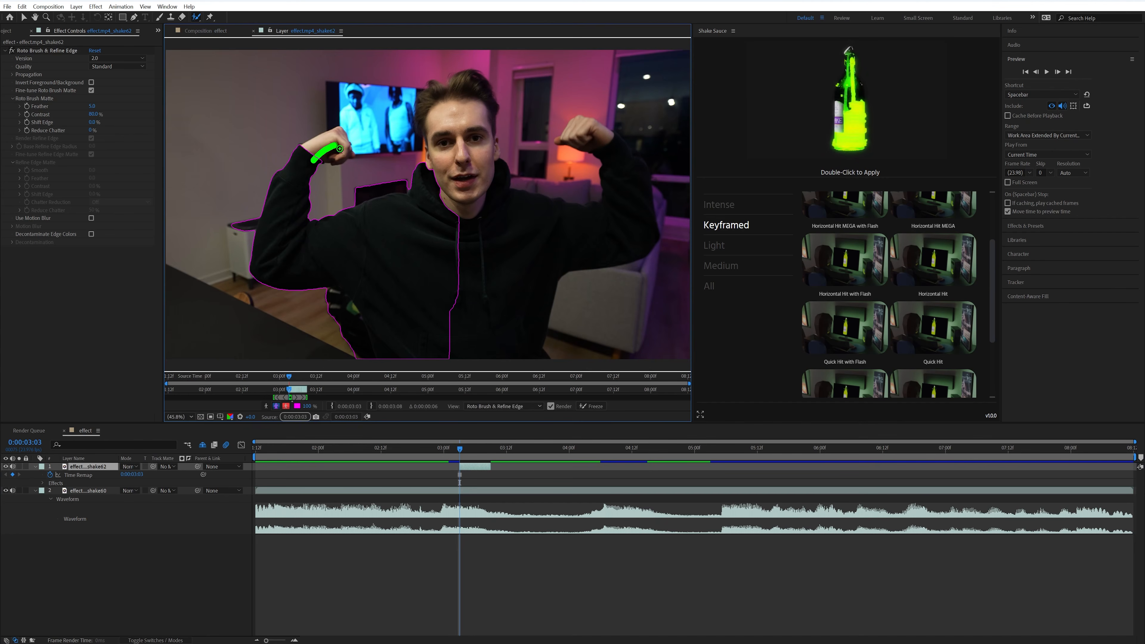
mouse_move(434, 233)
left_mouse_down()
mouse_move(459, 151)
mouse_move(442, 117)
mouse_move(428, 115)
mouse_move(446, 95)
left_mouse_up()
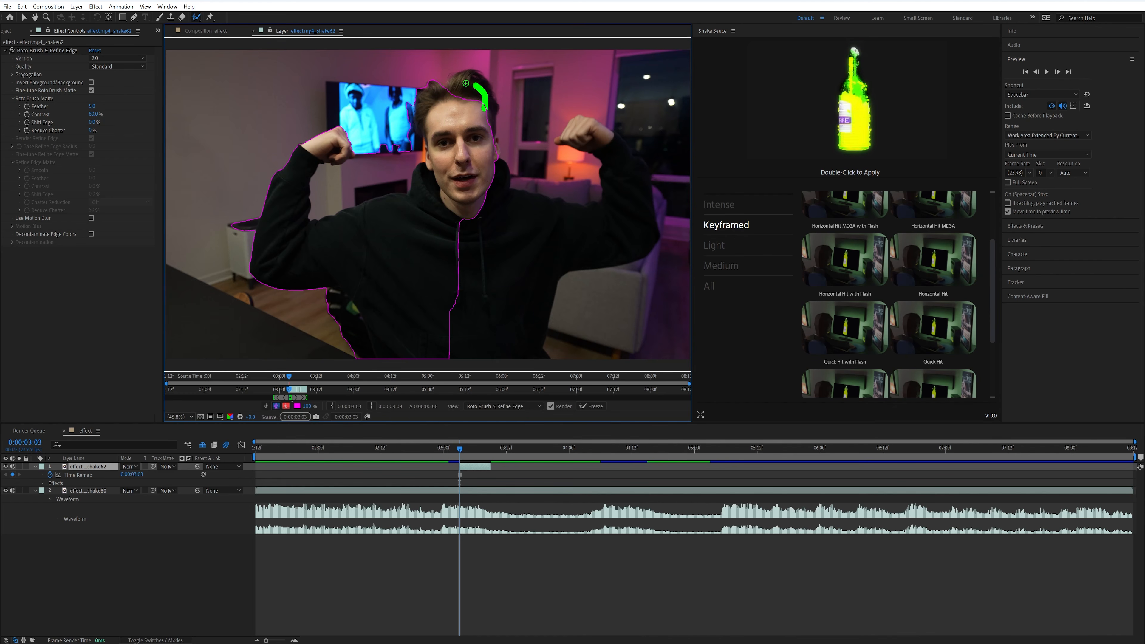
left_click_drag(488, 222, 587, 229)
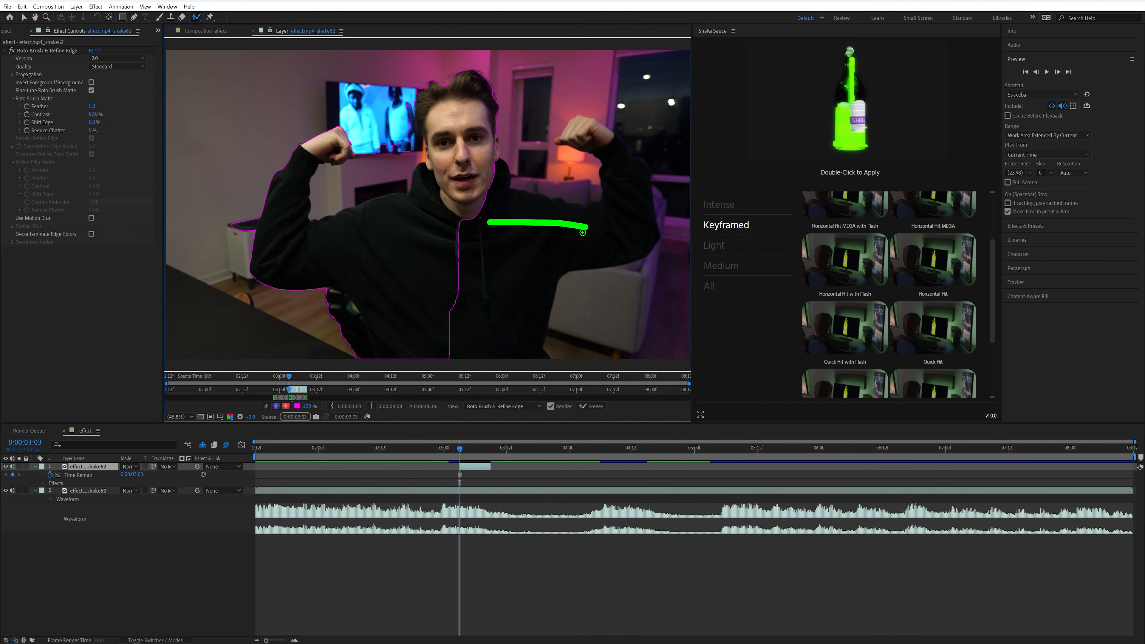
left_click_drag(633, 193, 590, 143)
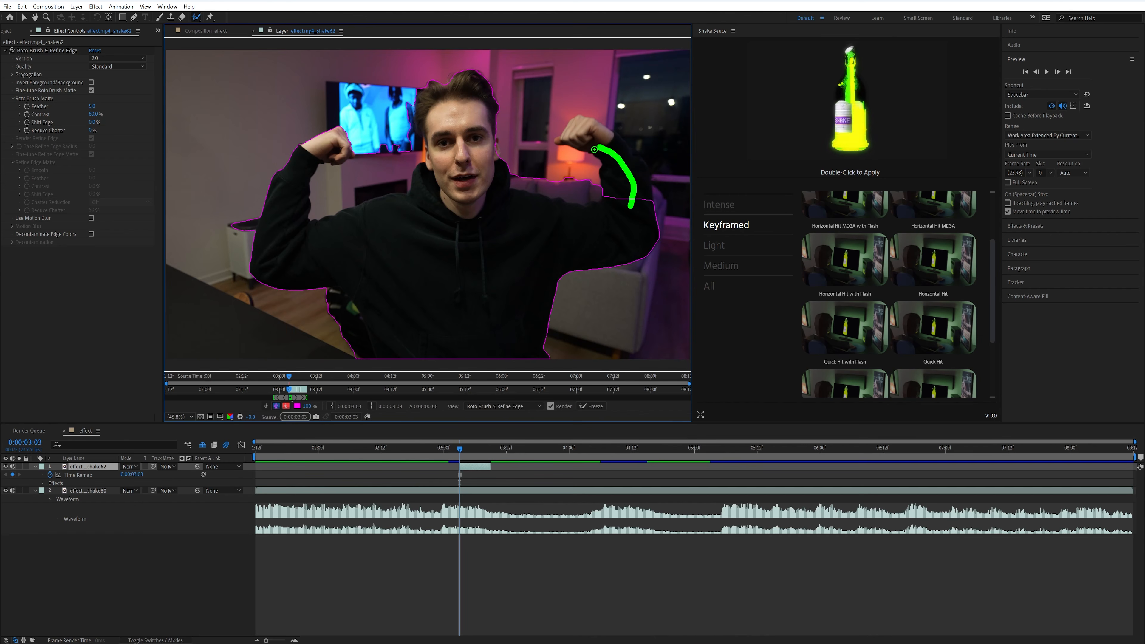
Refine the Roto Brush selection around the man's raised arms and head, and return to the composition view
mouse_move(666, 220)
left_mouse_down()
mouse_move(649, 155)
mouse_move(596, 110)
mouse_move(557, 108)
mouse_move(543, 136)
mouse_move(590, 180)
mouse_move(537, 189)
mouse_move(519, 107)
left_mouse_up()
left_click_drag(338, 180, 378, 185)
left_click_drag(403, 136, 403, 135)
left_click_drag(422, 111, 429, 131)
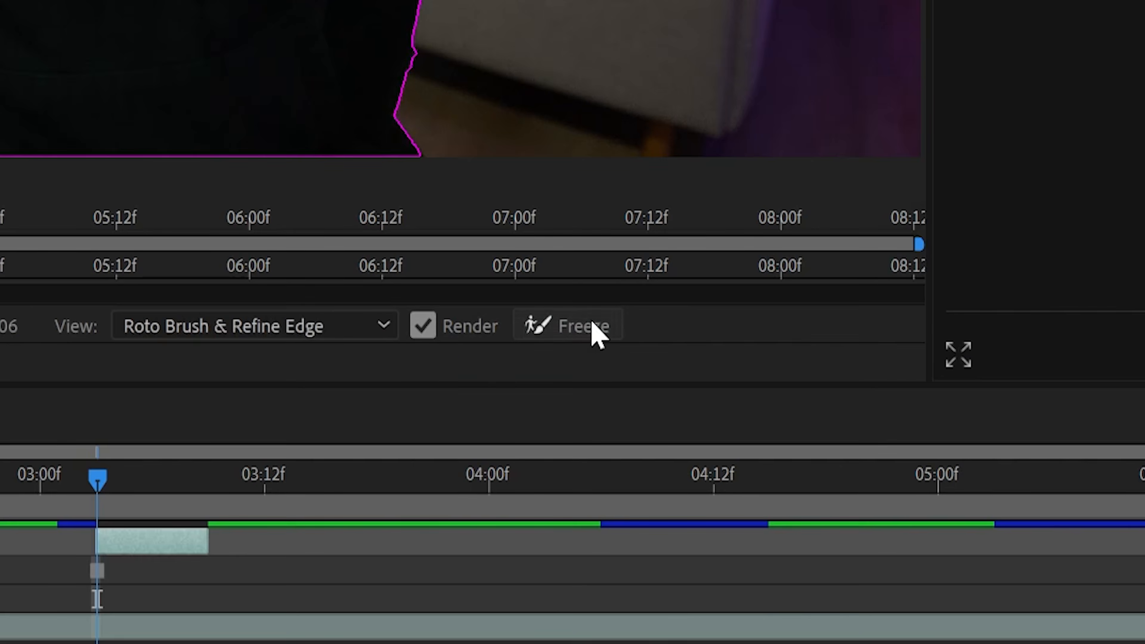
left_click(593, 332)
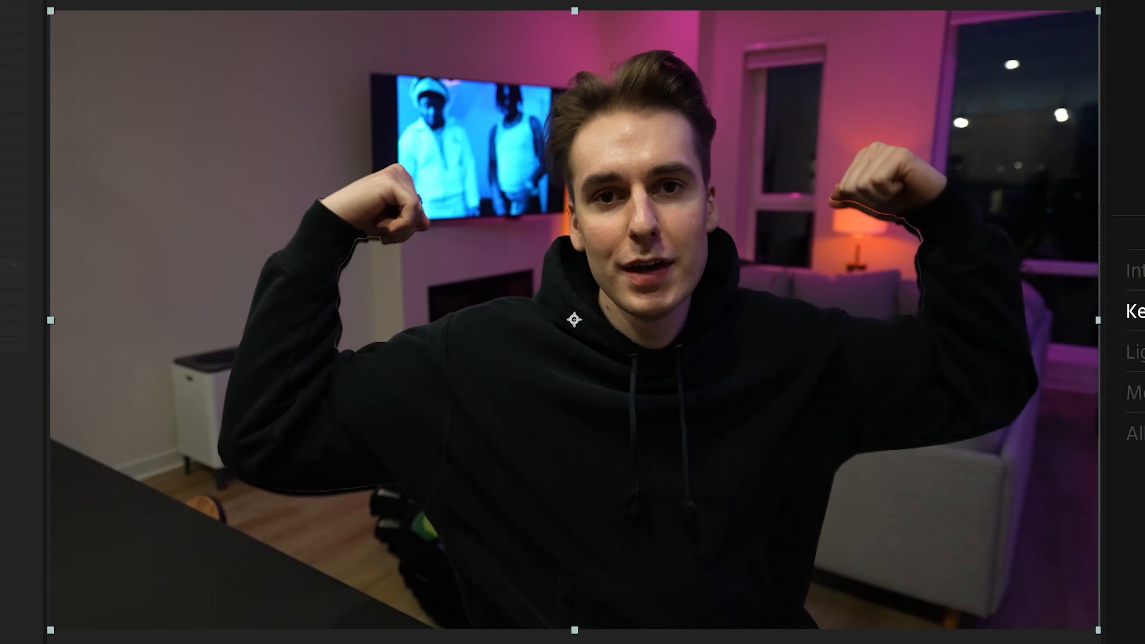
key("space")
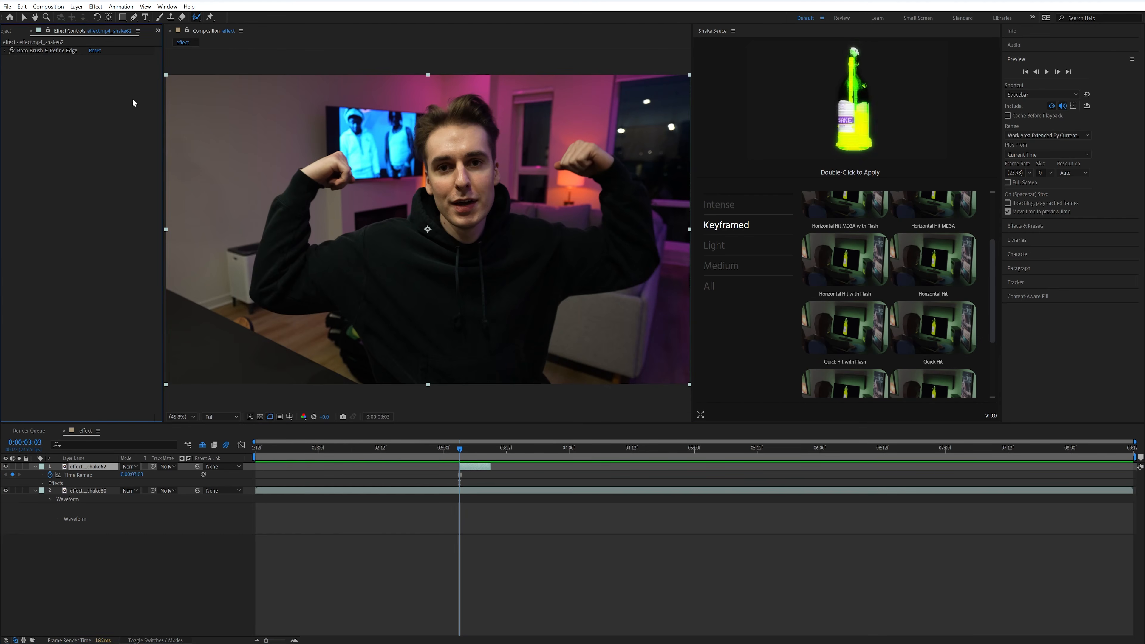
Find the Find Edges effect and apply it to the rotoscoped clip
left_click(1053, 226)
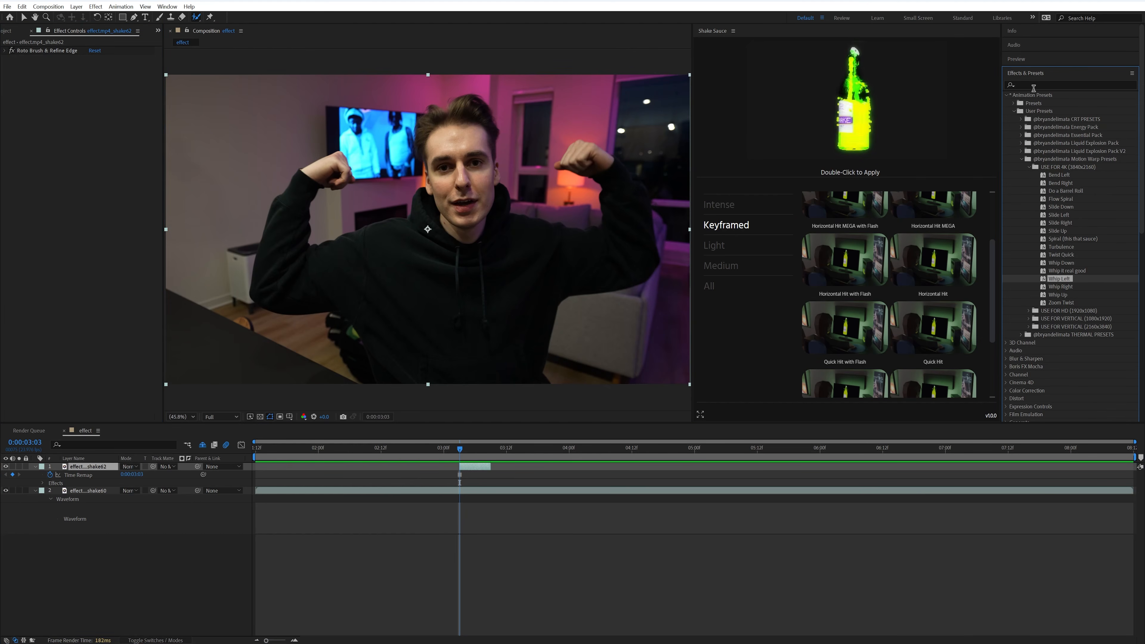
left_click(1022, 159)
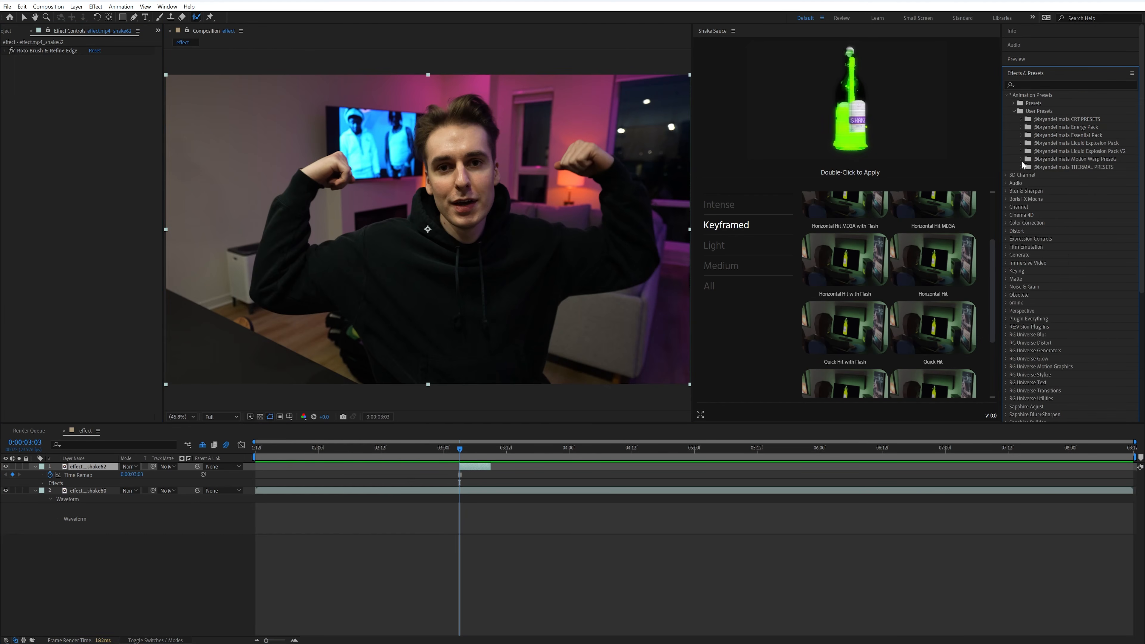
left_click(1032, 84)
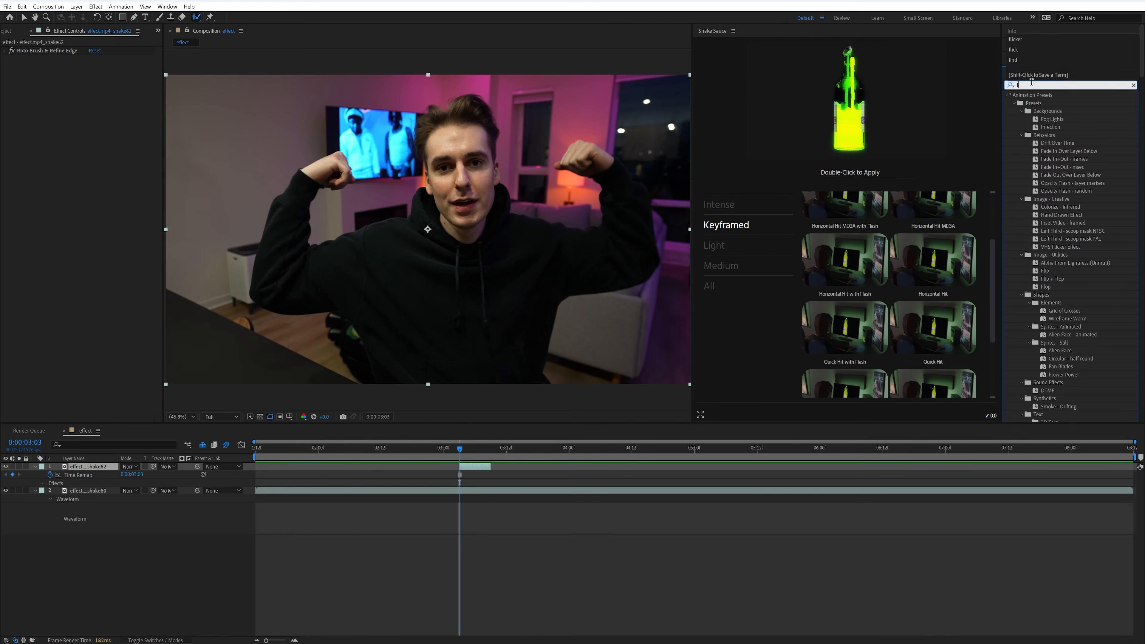
type("find")
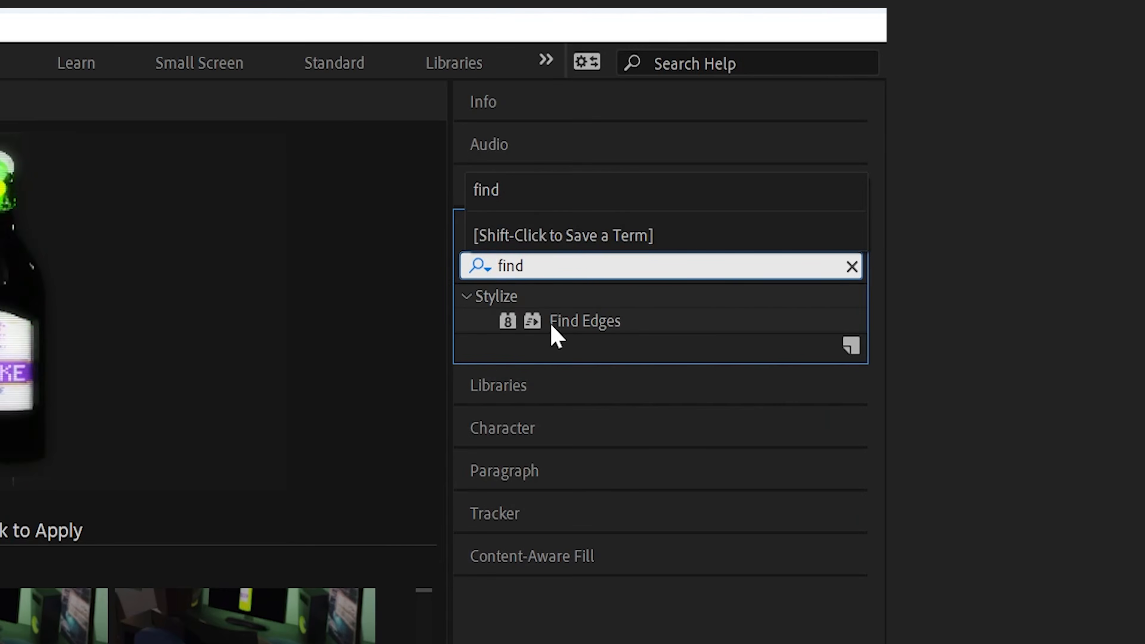
left_click_drag(1035, 106, 481, 468)
left_click_drag(581, 335, 581, 334)
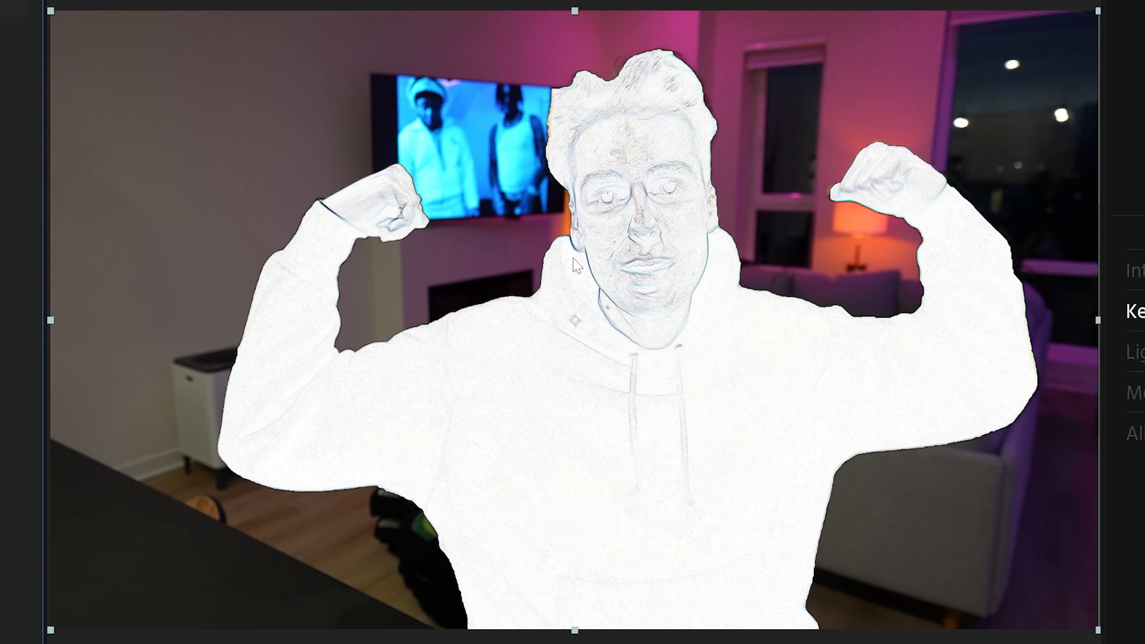
Invert the Find Edges effect and inspect the bright edges on the man's face up close
scroll(656, 257, "up", 3)
scroll(812, 203, "up", 8)
scroll(812, 203, "right", 6)
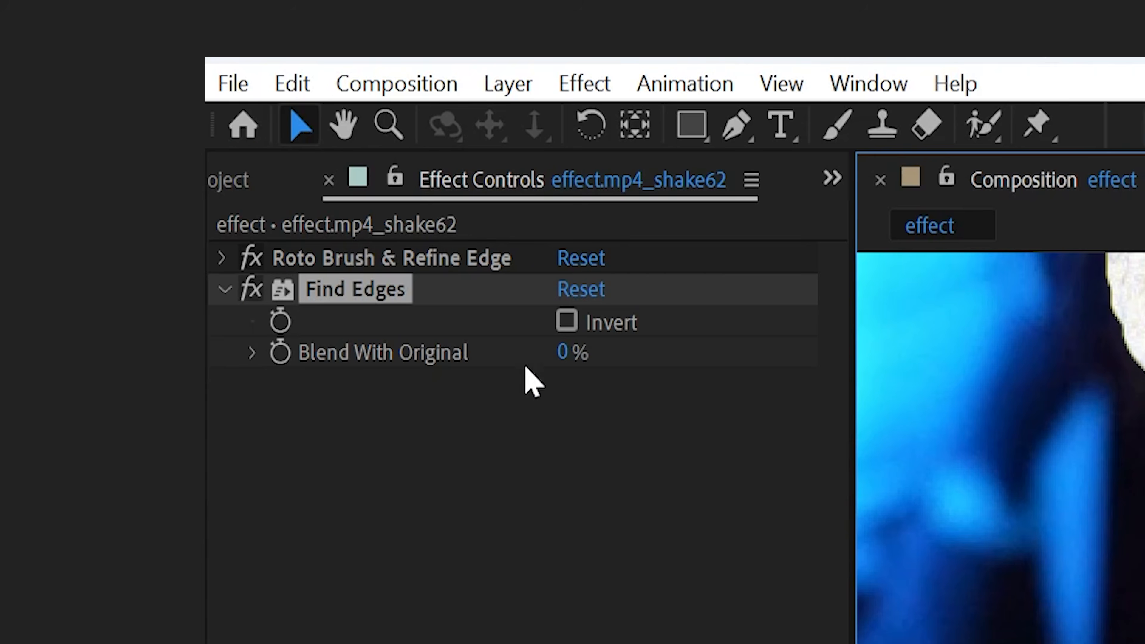
left_click(565, 322)
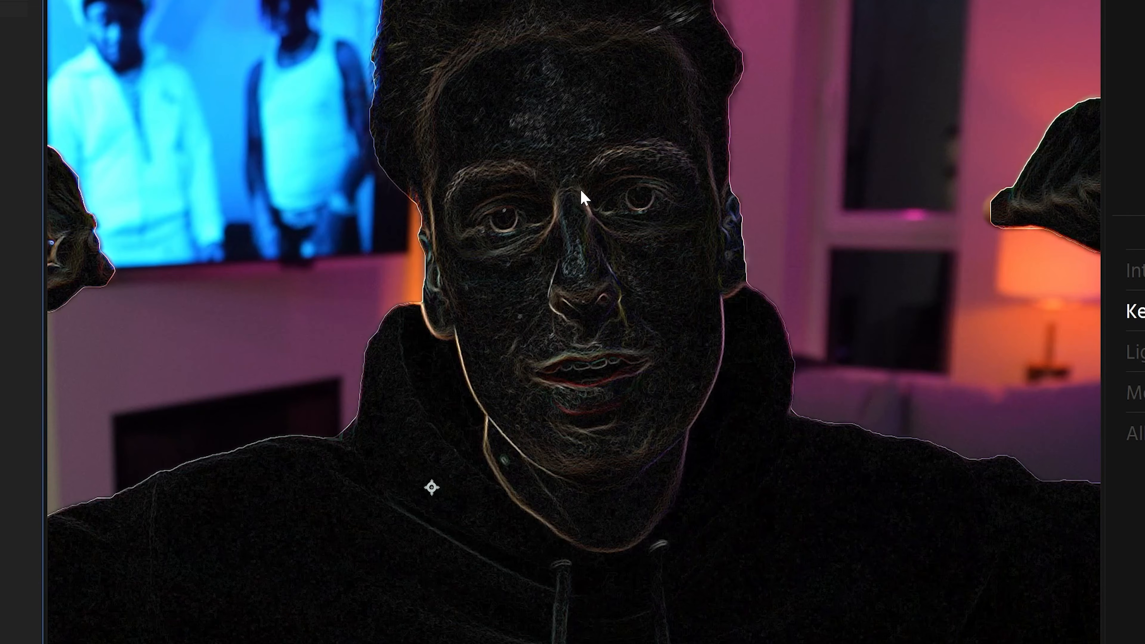
left_click_drag(584, 248, 797, 308)
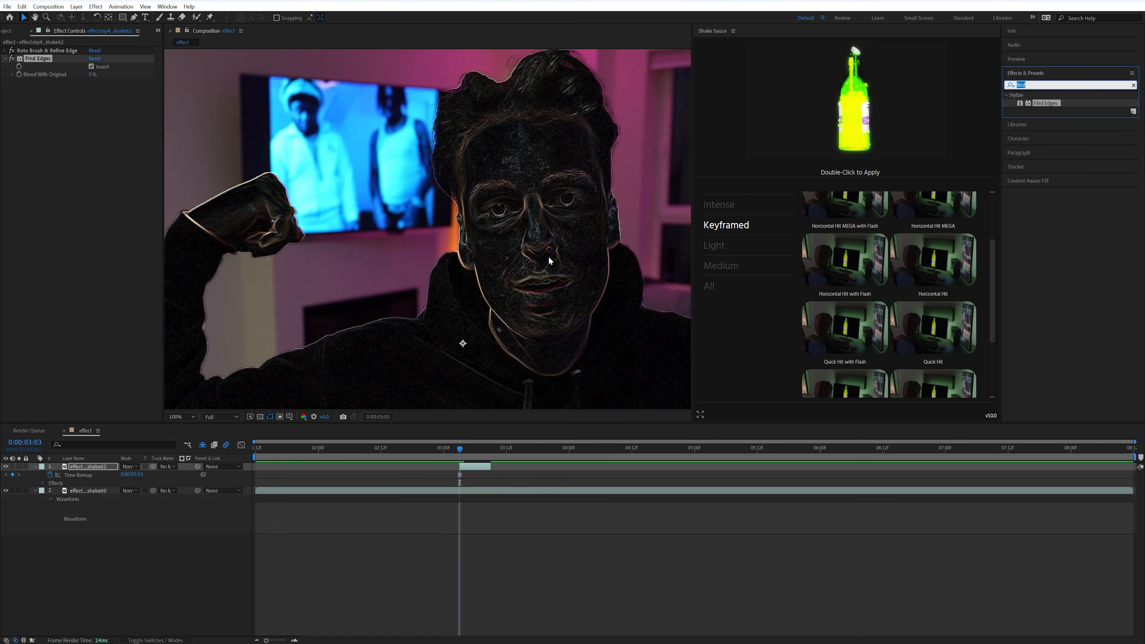
scroll(810, 381, "up", 3)
type("hh")
left_click_drag(621, 244, 538, 249)
Apply the Tint effect to the rotoscoped clip and map white to cyan 00FFFC
double_click(1040, 83)
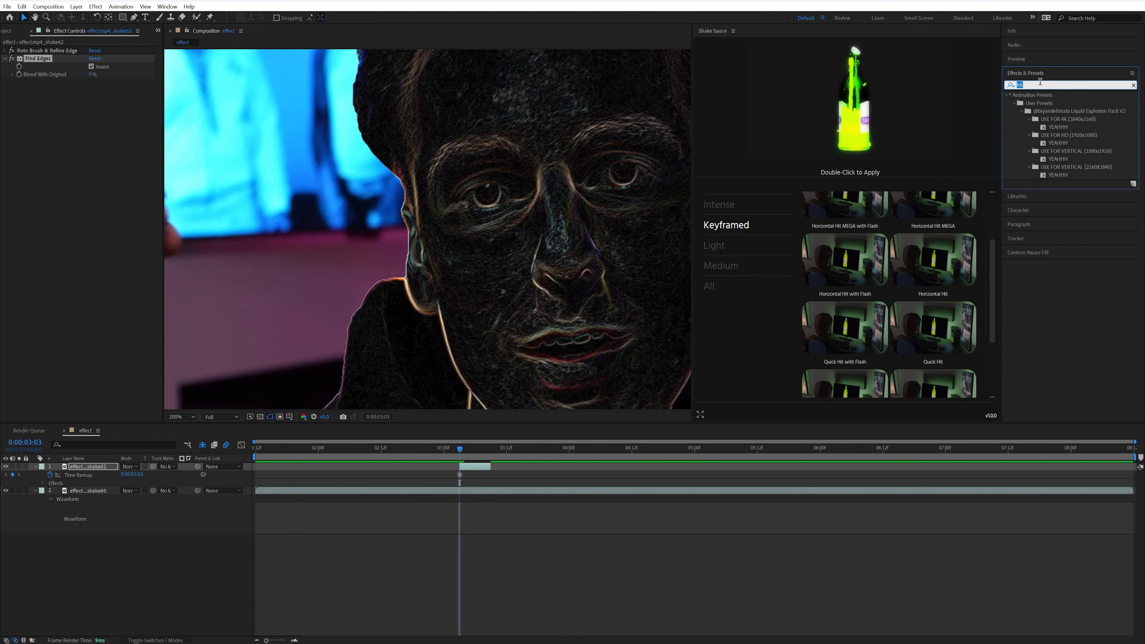
type("tint")
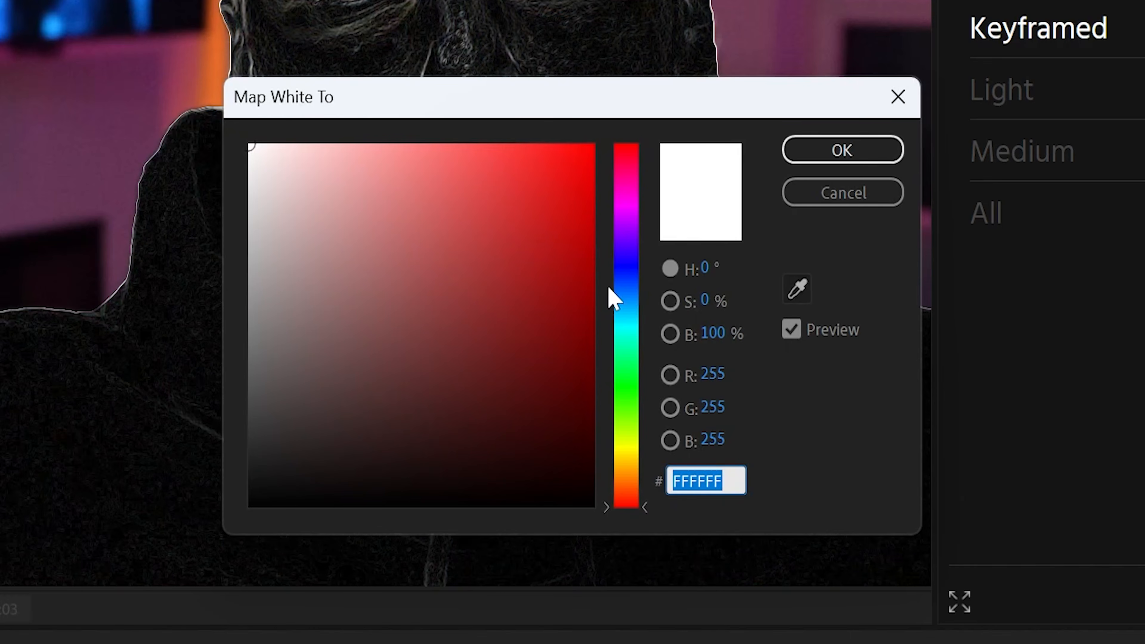
left_click_drag(541, 299, 706, 52)
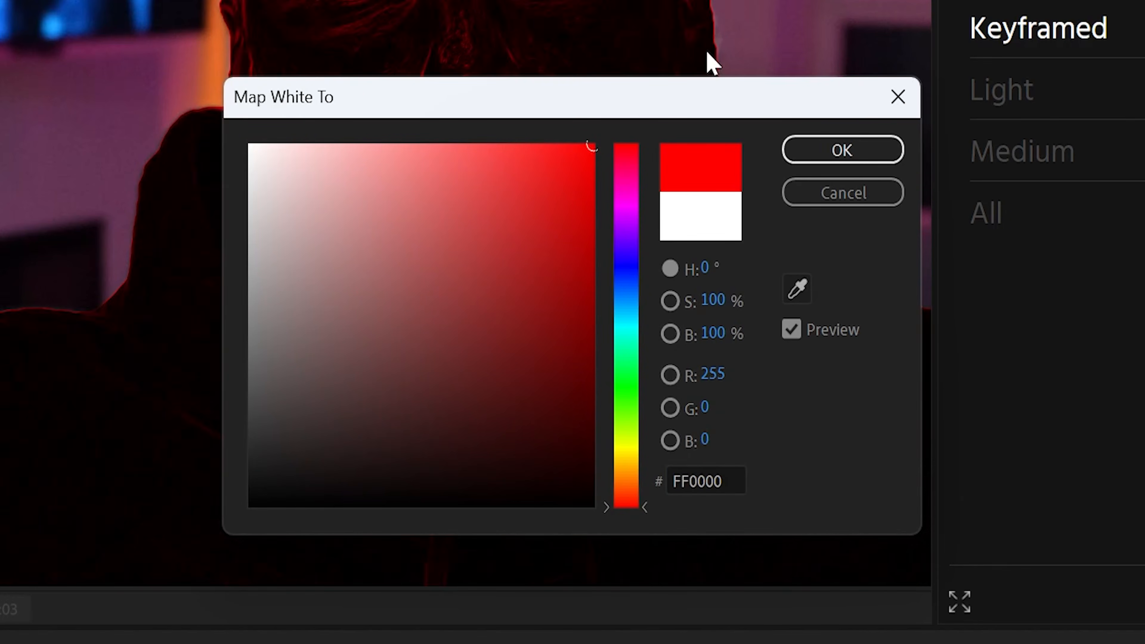
left_click(631, 235)
mouse_move(631, 236)
left_mouse_down()
mouse_move(639, 415)
mouse_move(632, 289)
mouse_move(639, 328)
left_mouse_up()
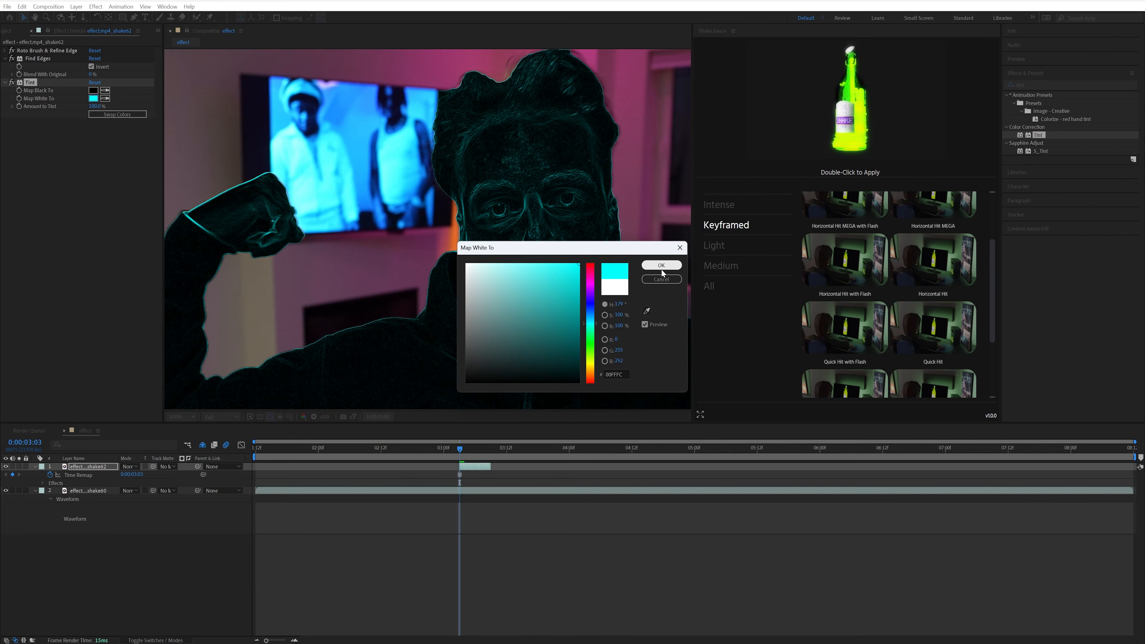
left_click(843, 150)
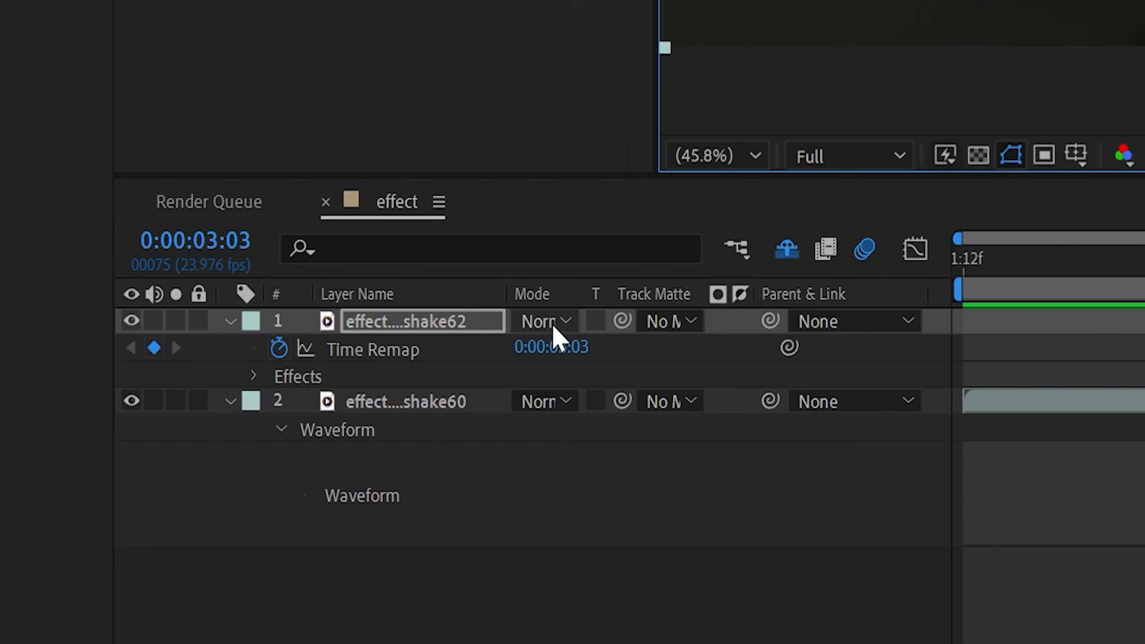
Set the rotoscoped clip's blending mode to Add and apply the Deep Glow effect to it
left_click(553, 326)
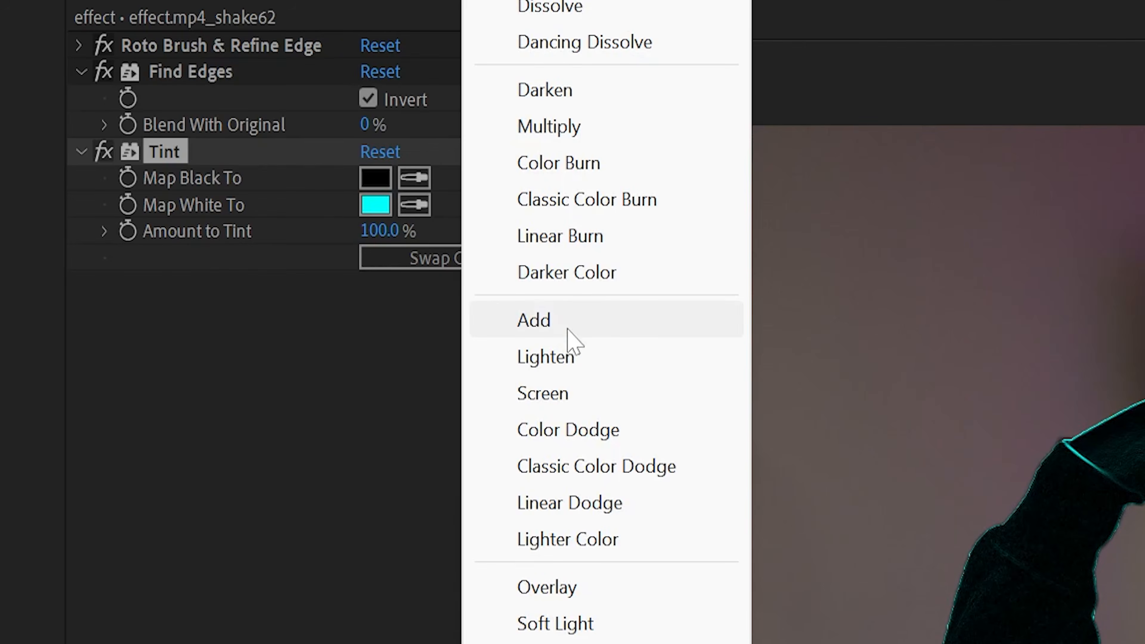
left_click(557, 256)
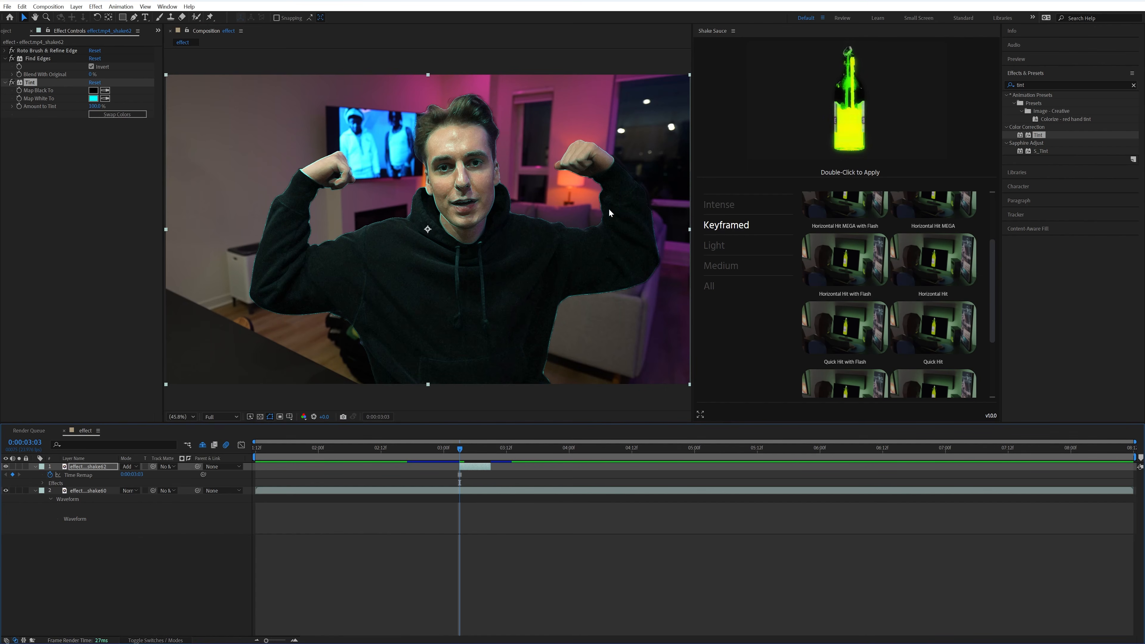
left_click(1036, 85)
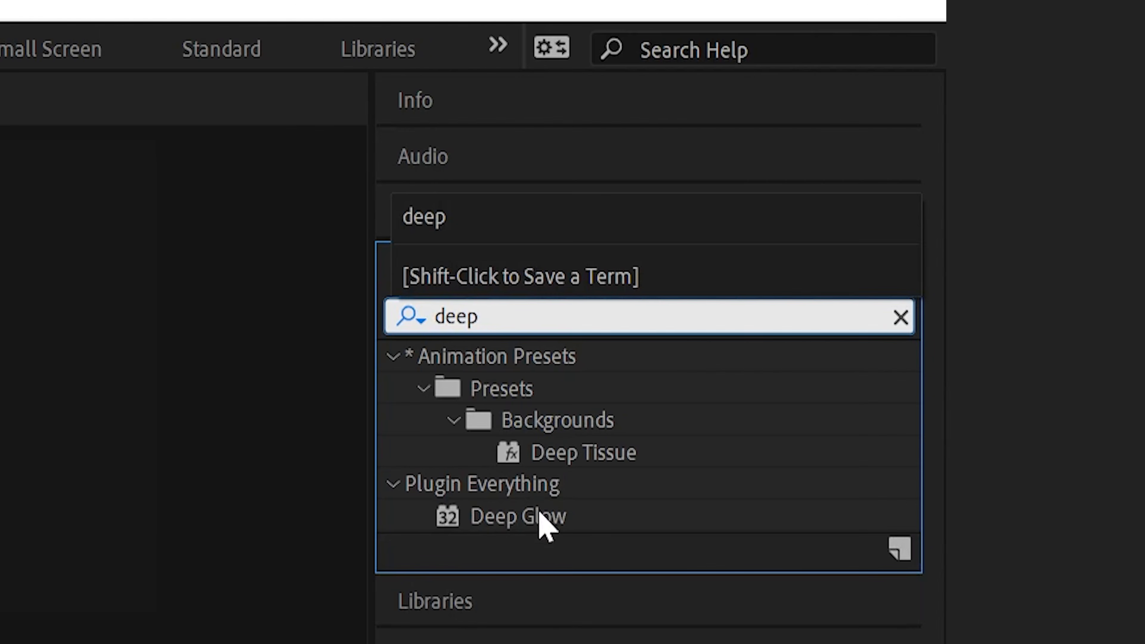
left_click(1043, 136)
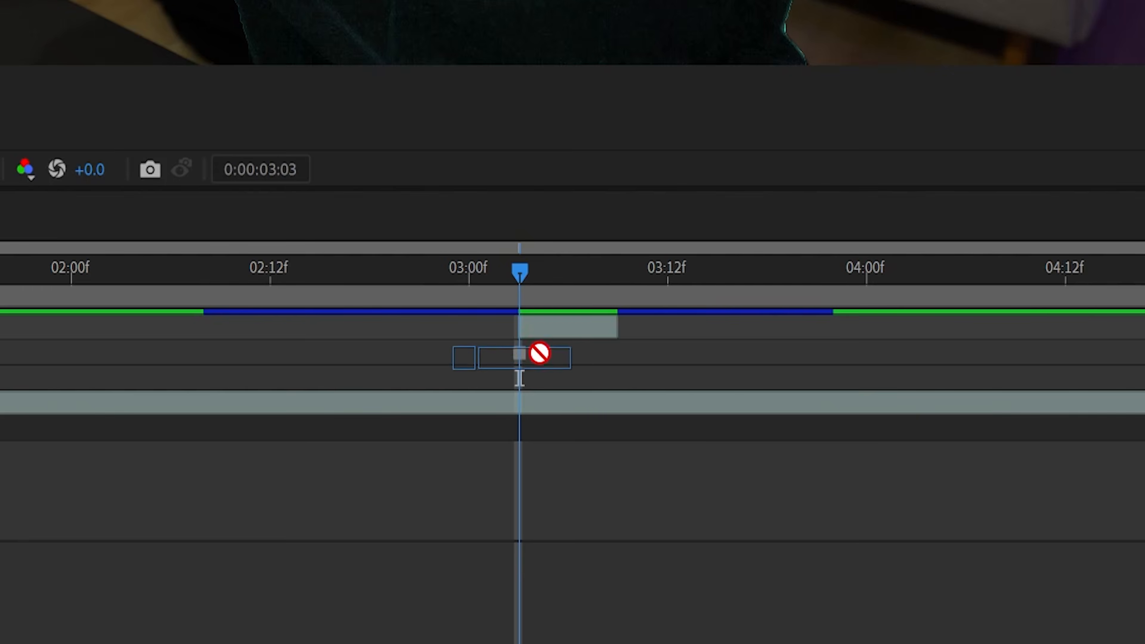
left_click_drag(538, 353, 563, 330)
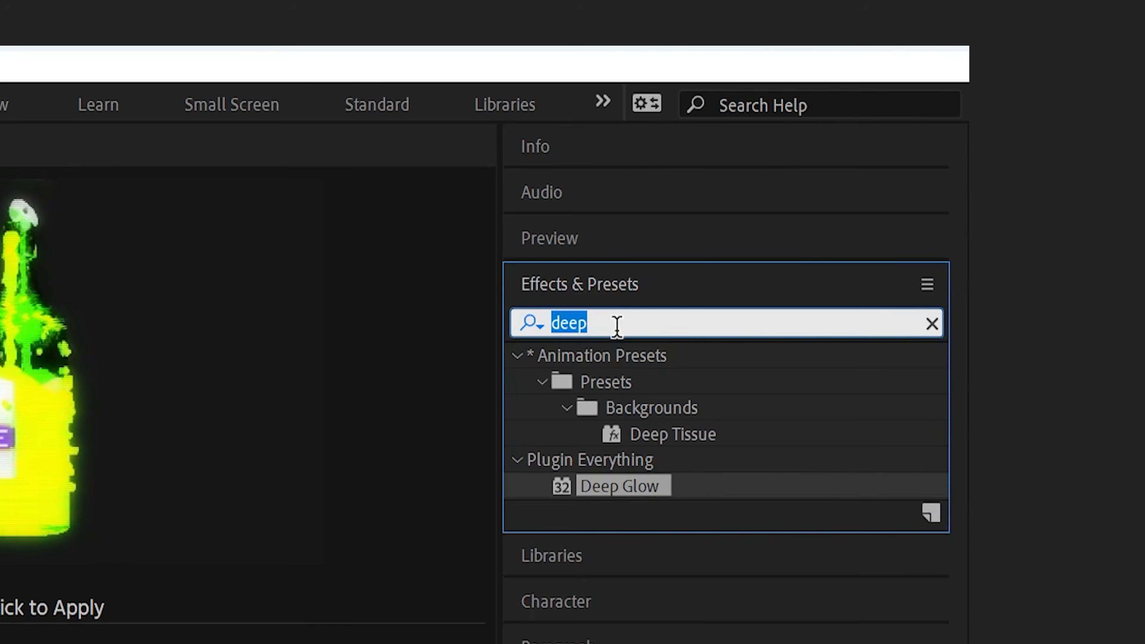
Search the effects for glow alternatives, and set Deep Glow's radius to 282 and exposure to 3.64
type("glow")
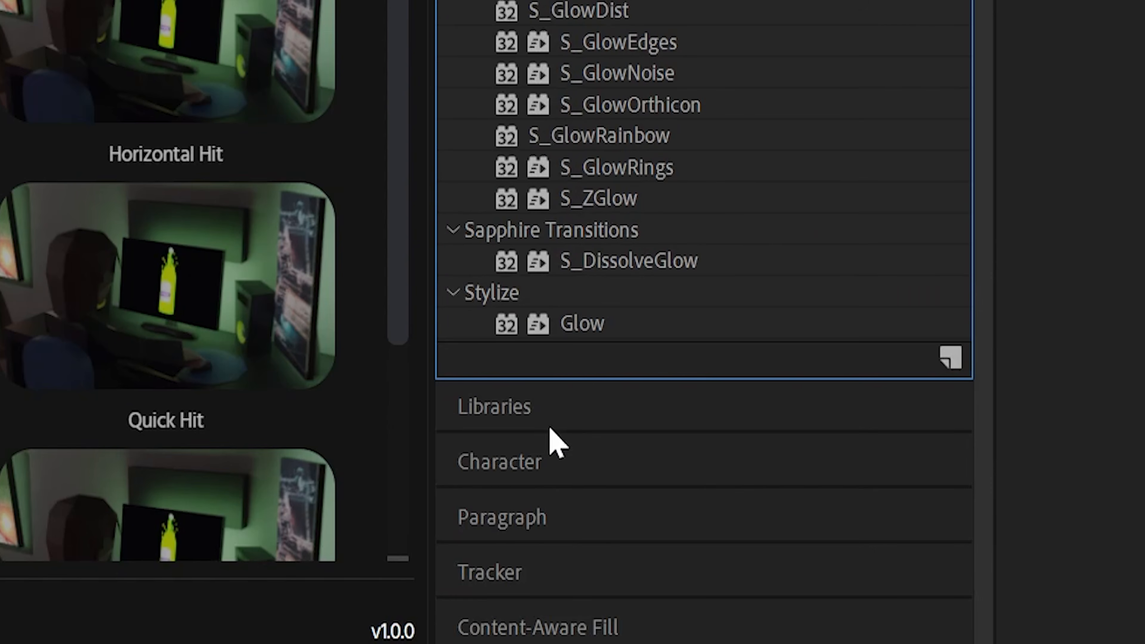
left_click(589, 526)
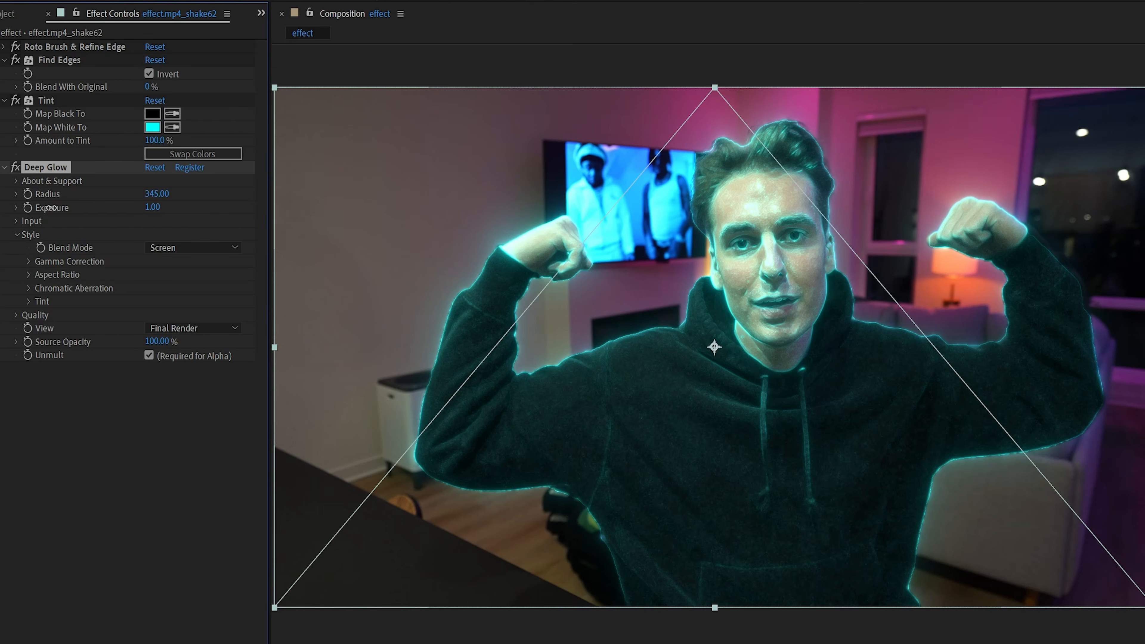
left_click_drag(154, 194, 140, 194)
left_click_drag(154, 208, 355, 210)
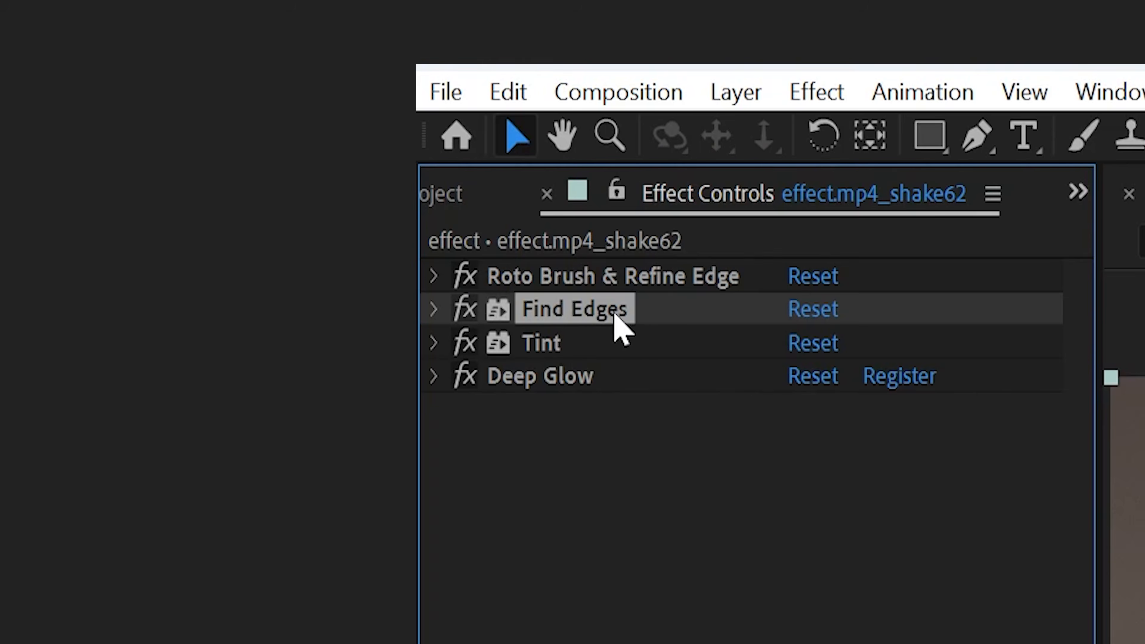
Try a duplicate of Find Edges with Blend With Original raised to 97%, and delete the duplicate
key("ctrl+d")
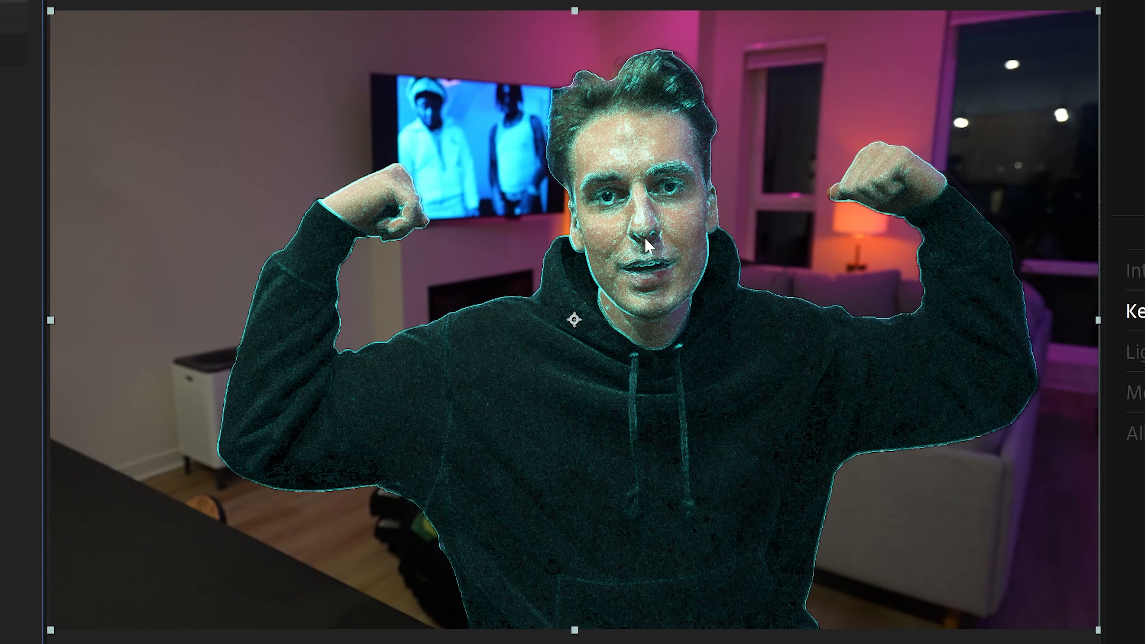
left_click_drag(150, 100, 190, 102)
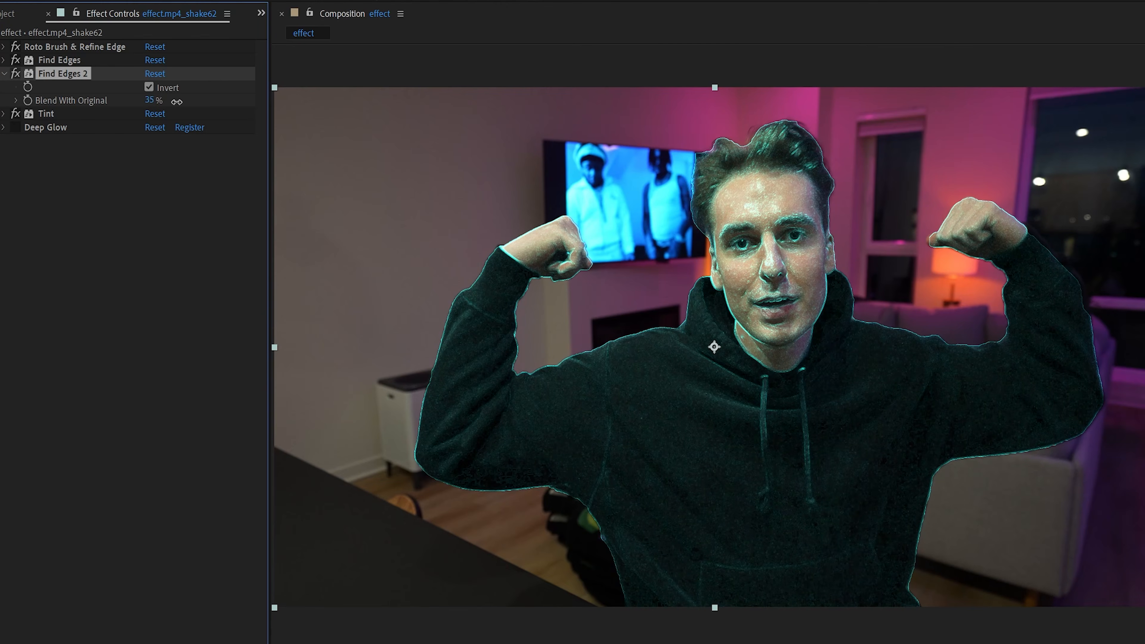
left_click_drag(150, 100, 199, 103)
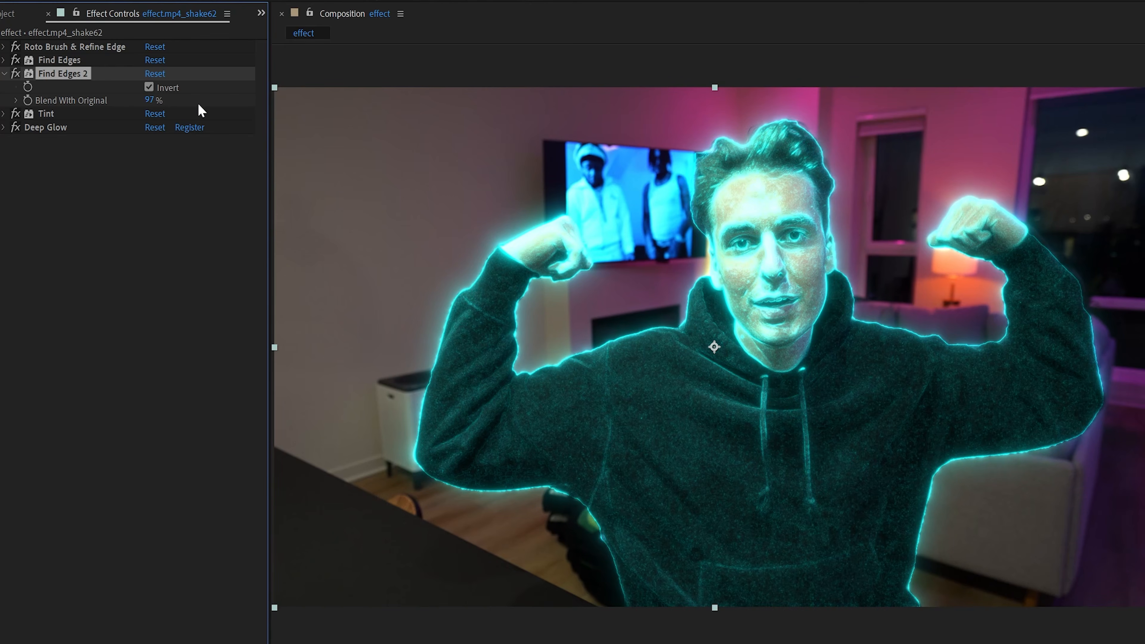
key("Delete")
Reduce the Deep Glow radius to 237 and collapse the effect's settings
left_click(5, 86)
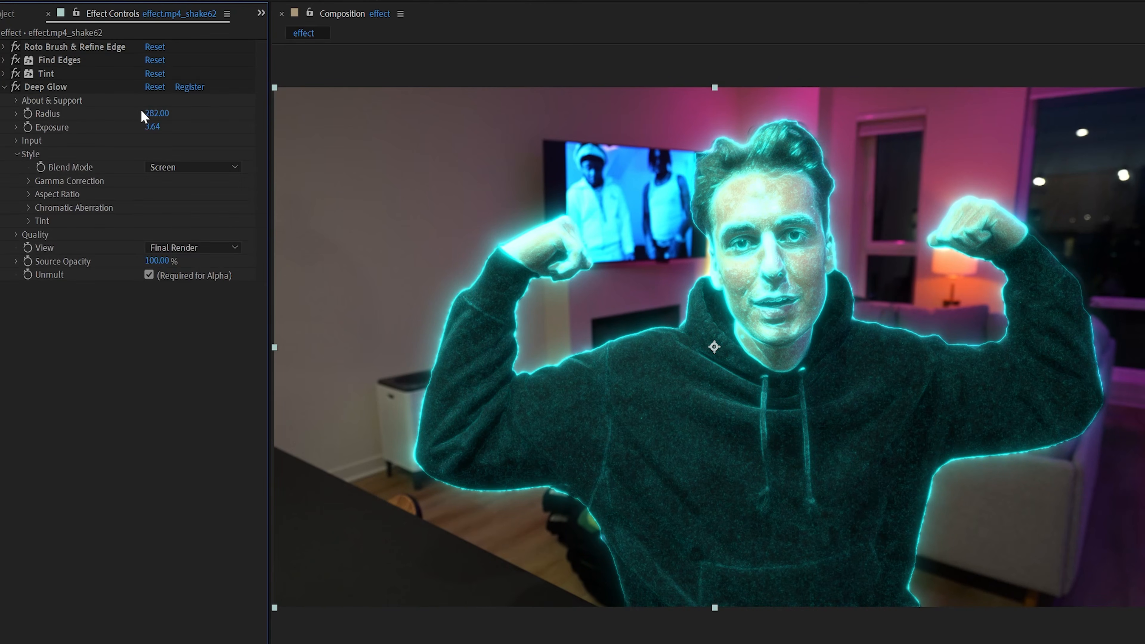
left_click(123, 111)
left_click_drag(123, 110, 122, 110)
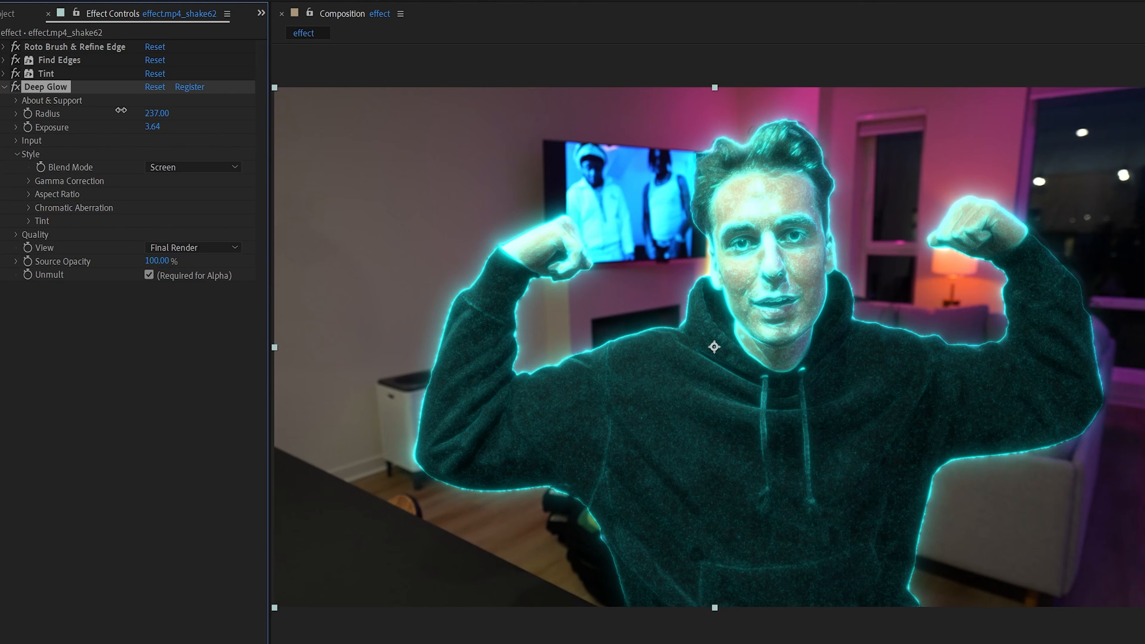
left_click(5, 87)
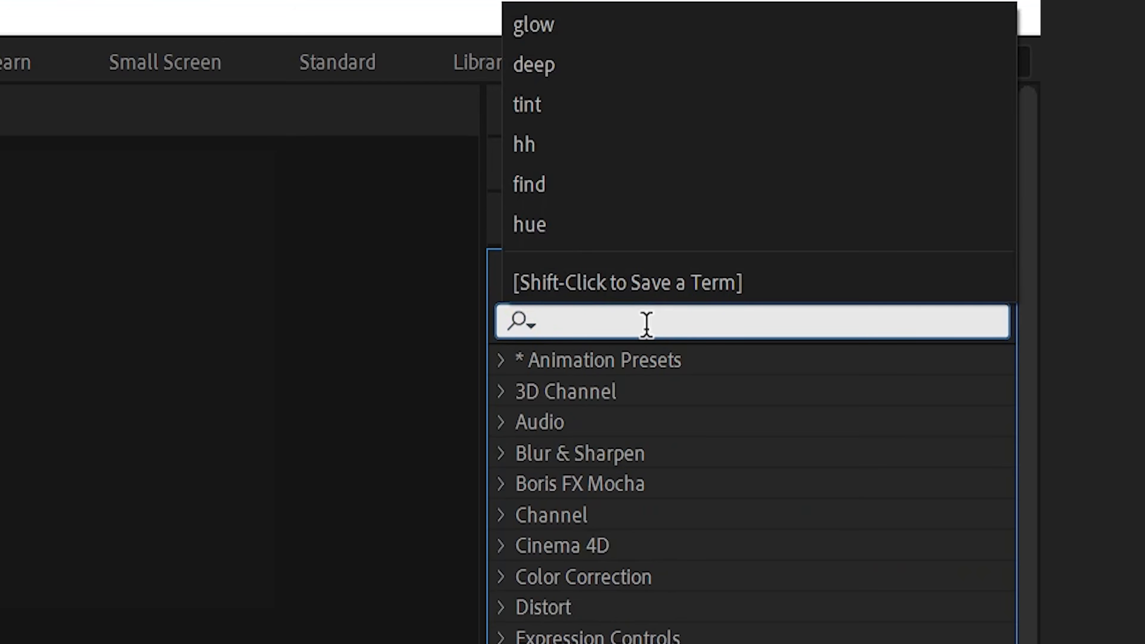
Search the effects for "hea" and apply uni.Heatwave to the rotoscoped clip
type("hea")
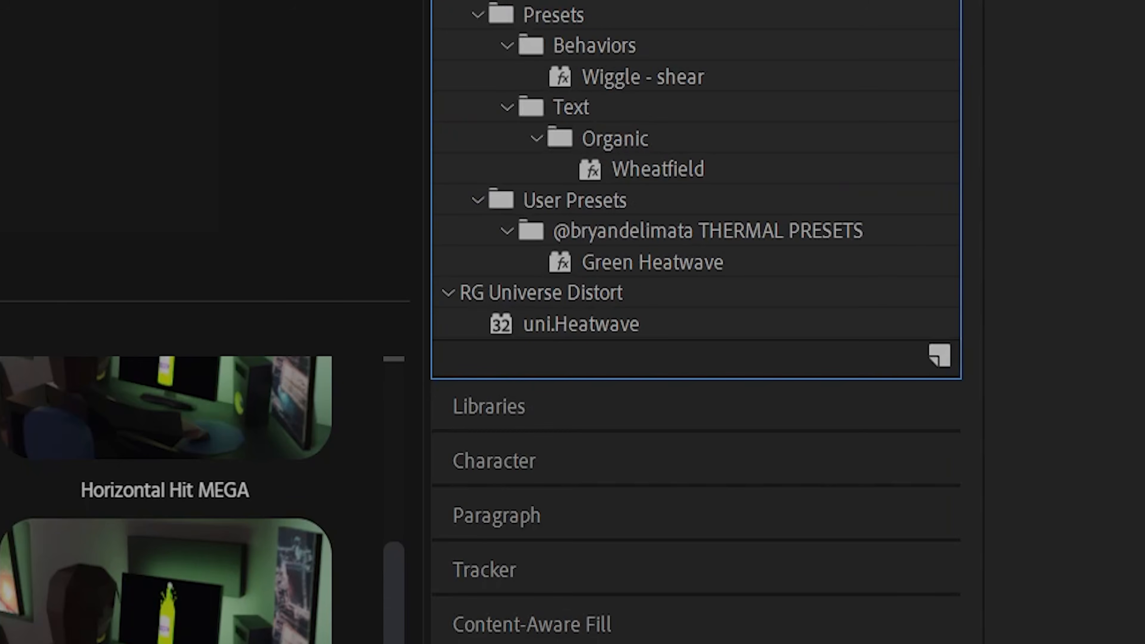
left_click(583, 325)
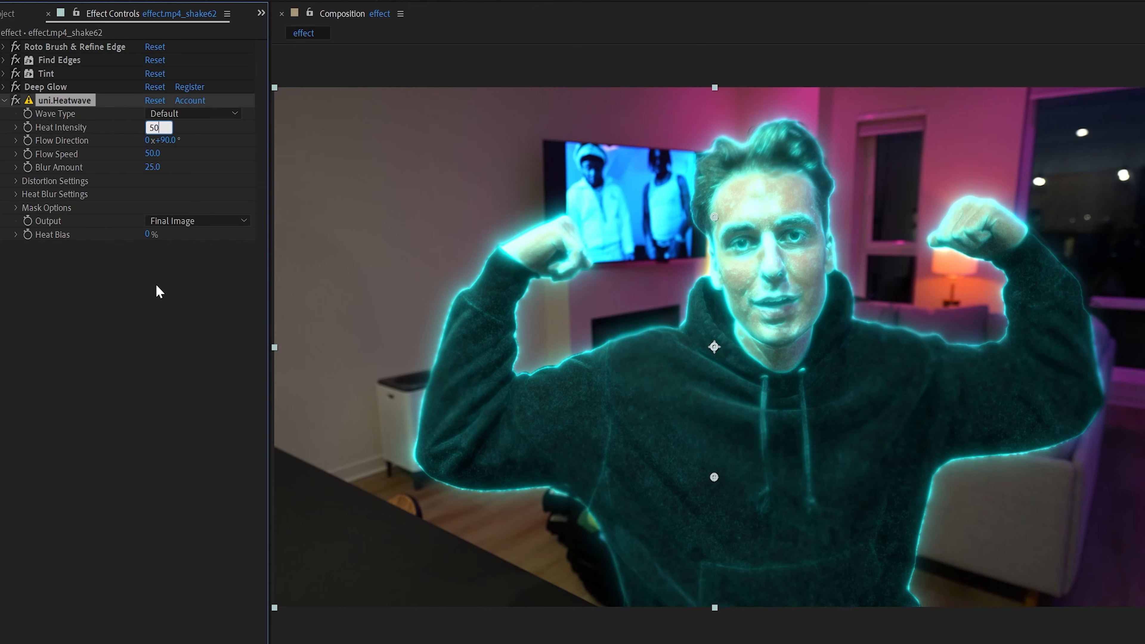
Set uni.Heatwave's Heat Intensity to 50, Blur Amount to 15 and Flow Speed to 20
key("Return")
left_click_drag(156, 177, 153, 168)
left_click(156, 169)
type("15")
left_click(164, 253)
left_click(154, 155)
type("20")
left_click(161, 329)
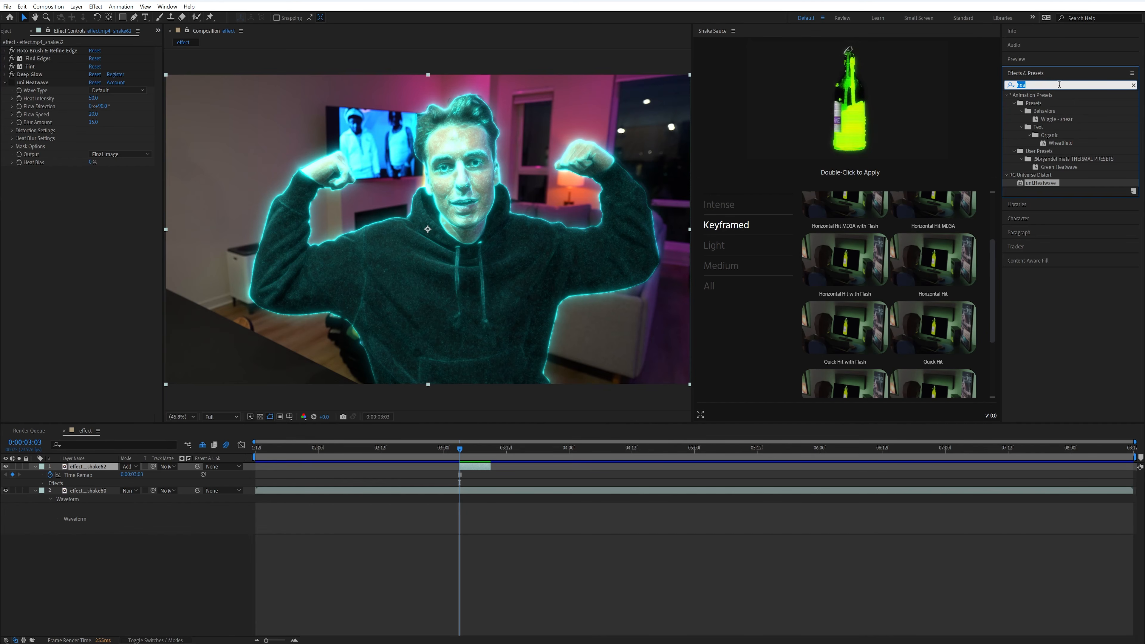
Search the effects for "turb" and try Turbulent Displace on the rotoscoped clip, with keyframing enabled and the Amount lowered to -12
type("te")
key("BackSpace")
type("urb")
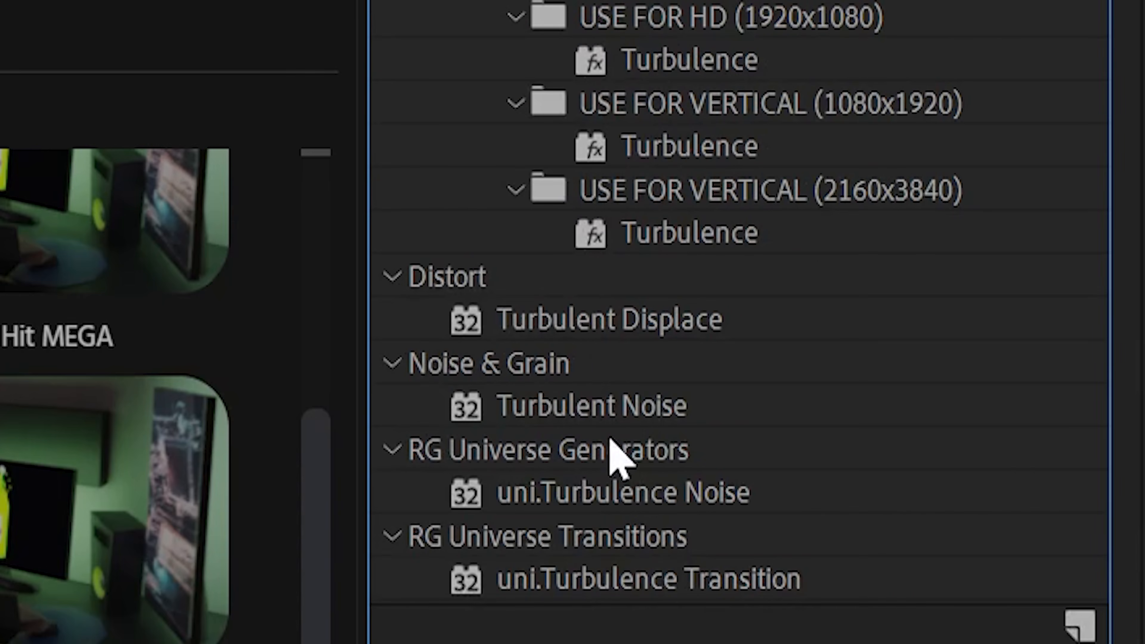
left_click_drag(1042, 223, 922, 234)
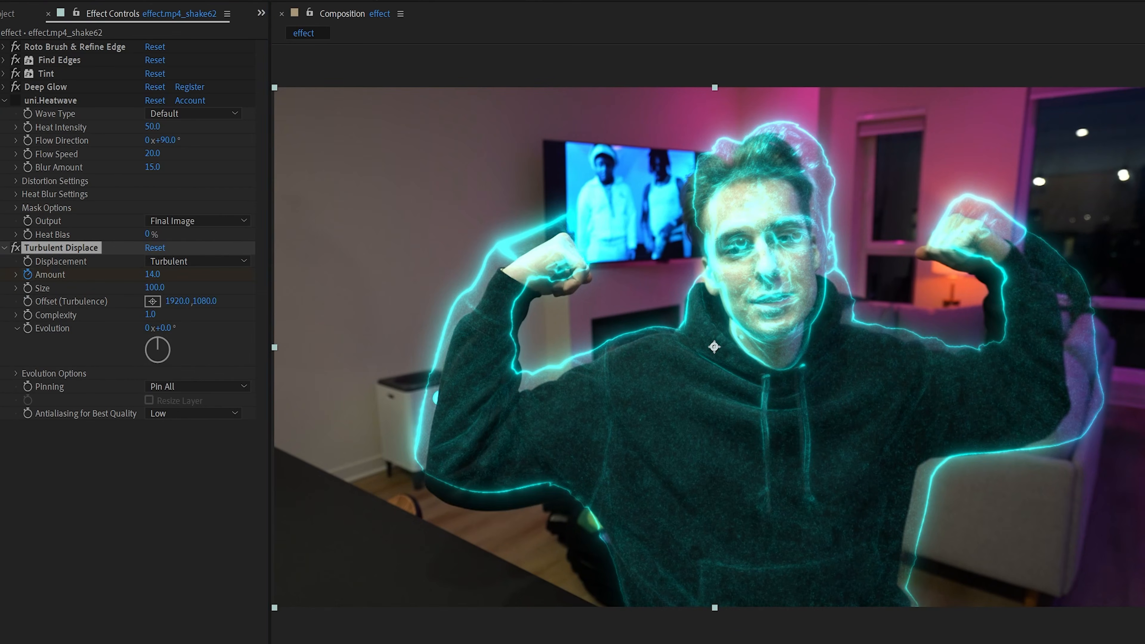
mouse_move(151, 274)
left_mouse_down()
mouse_move(185, 274)
mouse_move(152, 285)
left_mouse_up()
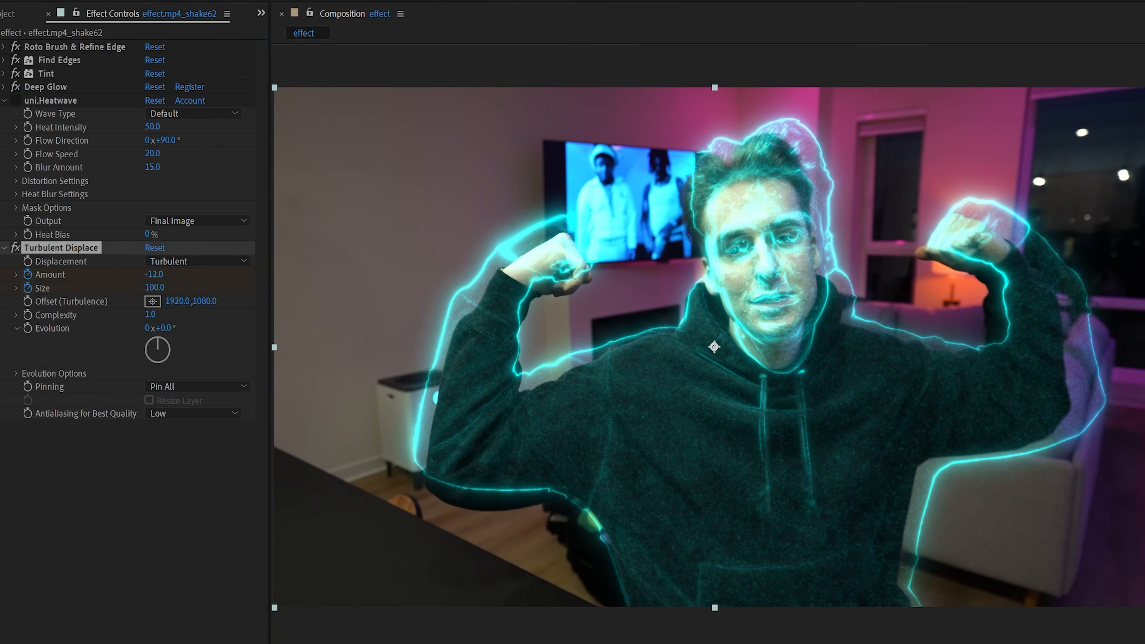
Search the effects for "gaus" and try Gaussian Blur on the rotoscoped clip
type("gas")
key("BackSpace")
type("us")
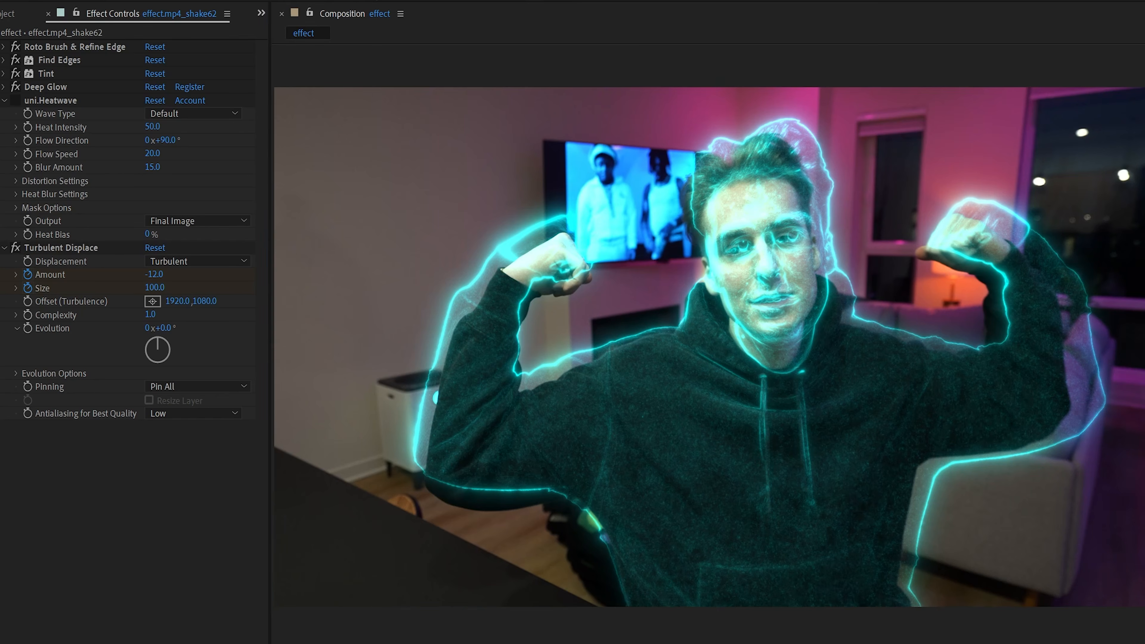
left_click_drag(1141, 225, 164, 560)
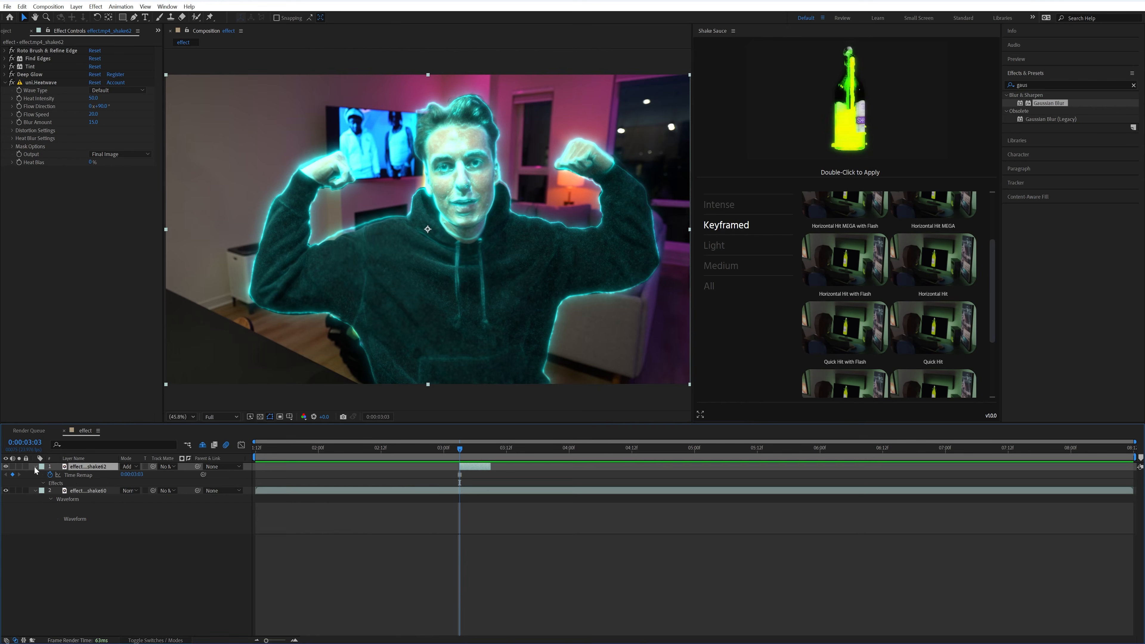
Add Scale and Opacity keyframes to the shake62 layer at 0:00:03:03 and reveal all its keyframed properties
left_click(34, 469)
key("s")
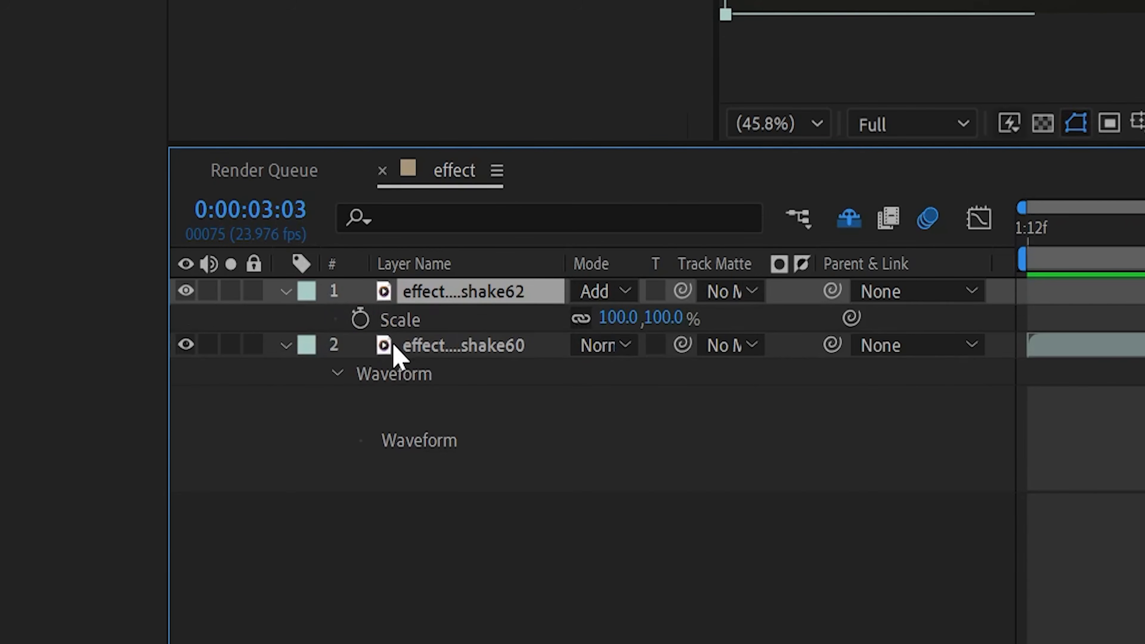
left_click(356, 329)
key("t")
left_click(366, 317)
key("u")
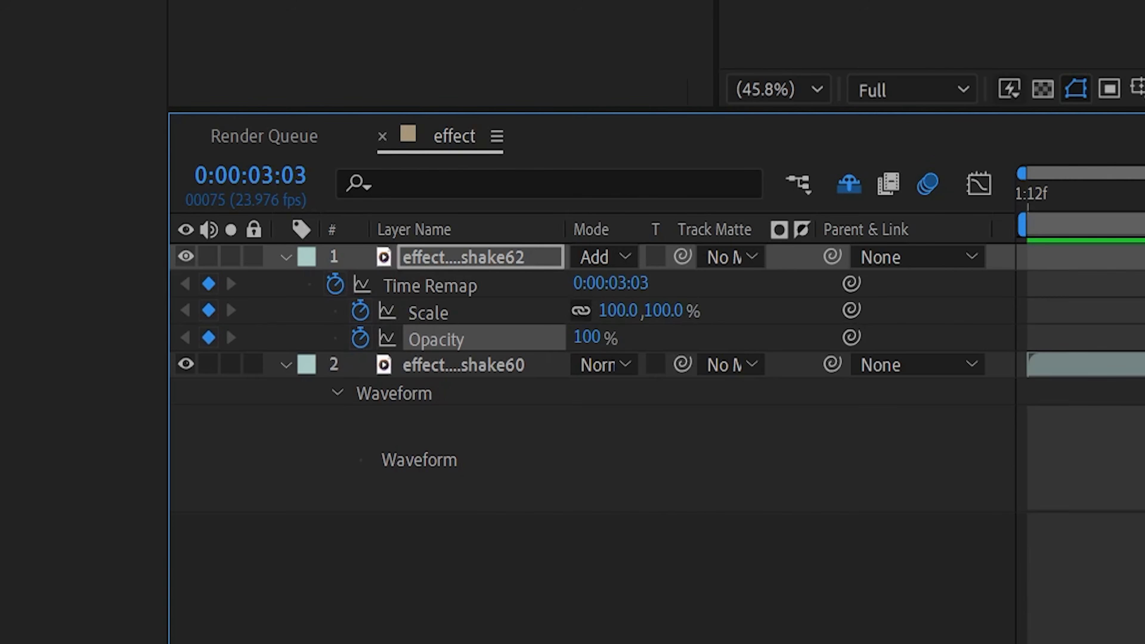
Keyframe the shake62 layer's Scale to 132% at 0:00:03:08 and shift its Opacity keyframe one frame earlier, to 0:00:03:07
key("Page_Down")
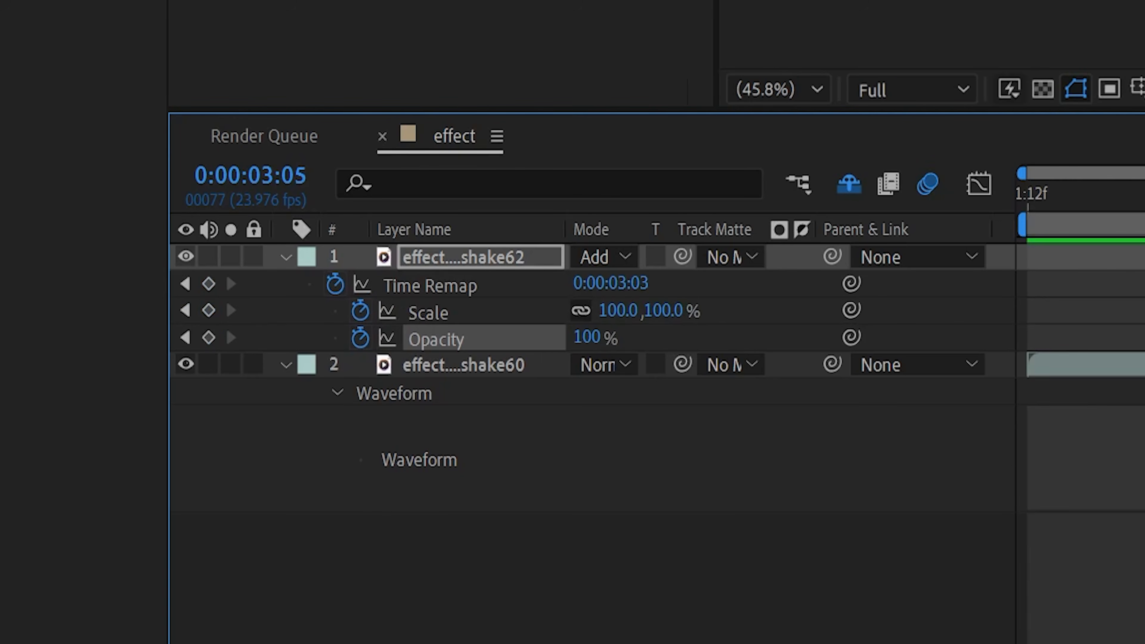
left_click_drag(549, 228, 601, 229)
left_click_drag(136, 483, 150, 484)
left_click(460, 490)
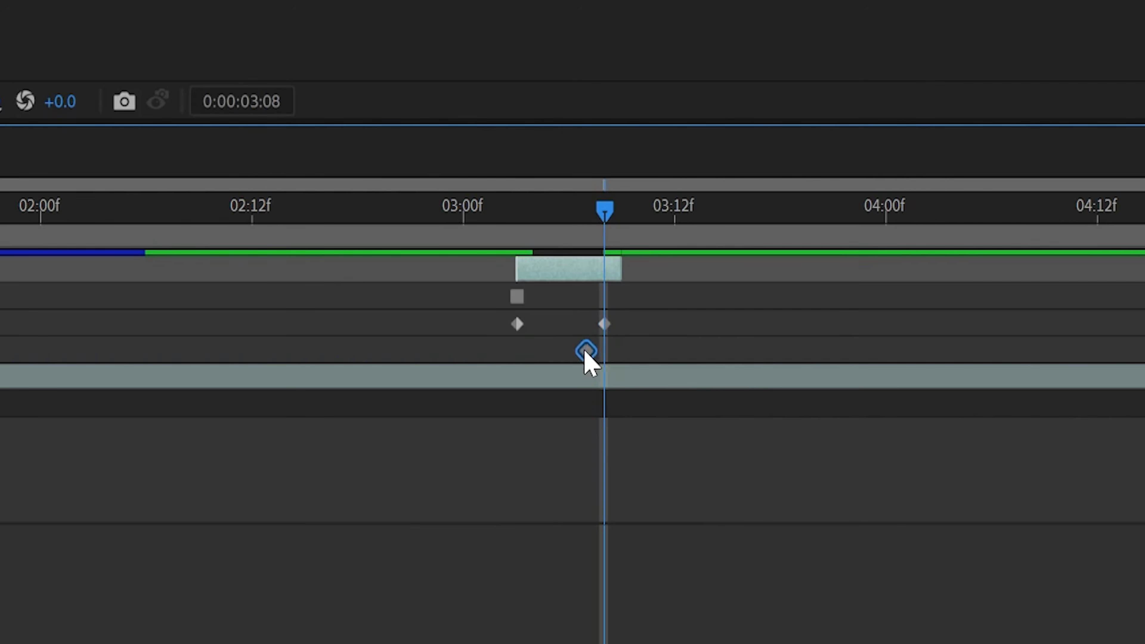
left_click(591, 237)
left_click(601, 236)
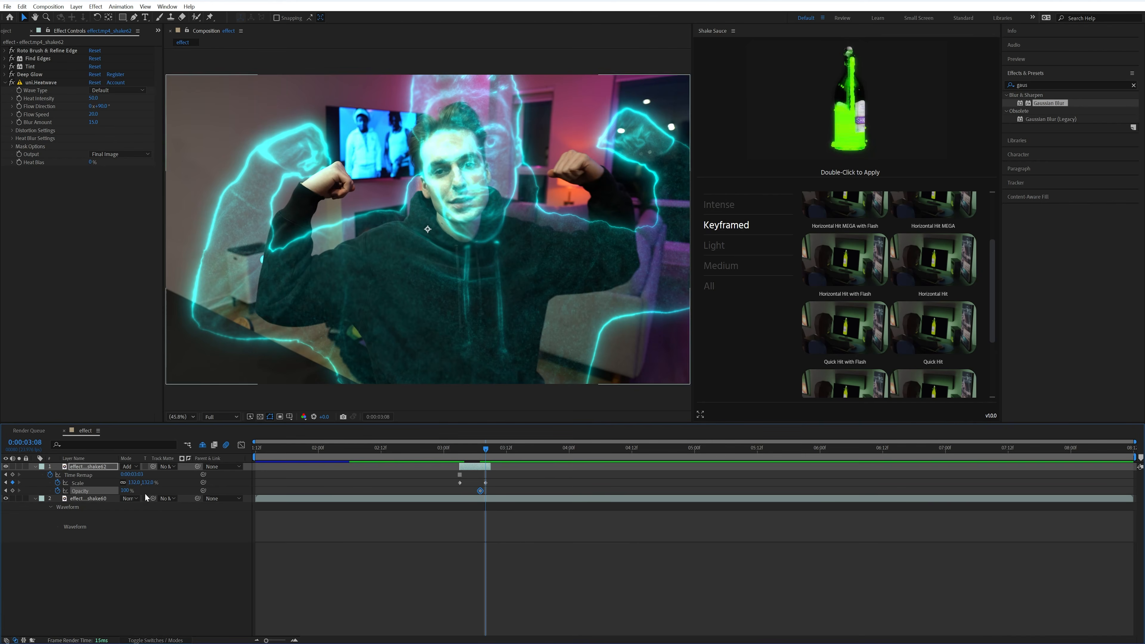
Keyframe the shake62 layer's Opacity to 0% at 0:00:03:08 and scrub back over the fade
left_click(129, 491)
type("0")
key("Return")
left_click_drag(486, 449, 477, 449)
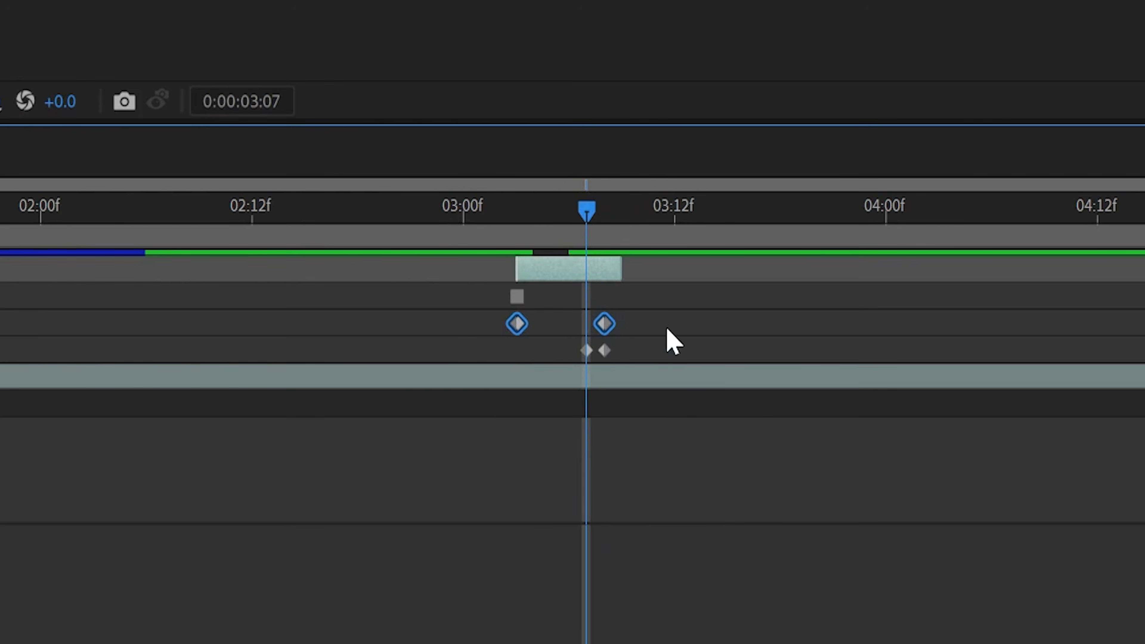
Easy Ease the Opacity and Scale keyframes, and lengthen the Scale curve's ending ease in the graph editor so it starts fast and slows down
left_click_drag(665, 317, 482, 351)
key("F9")
left_click_drag(657, 318, 482, 326)
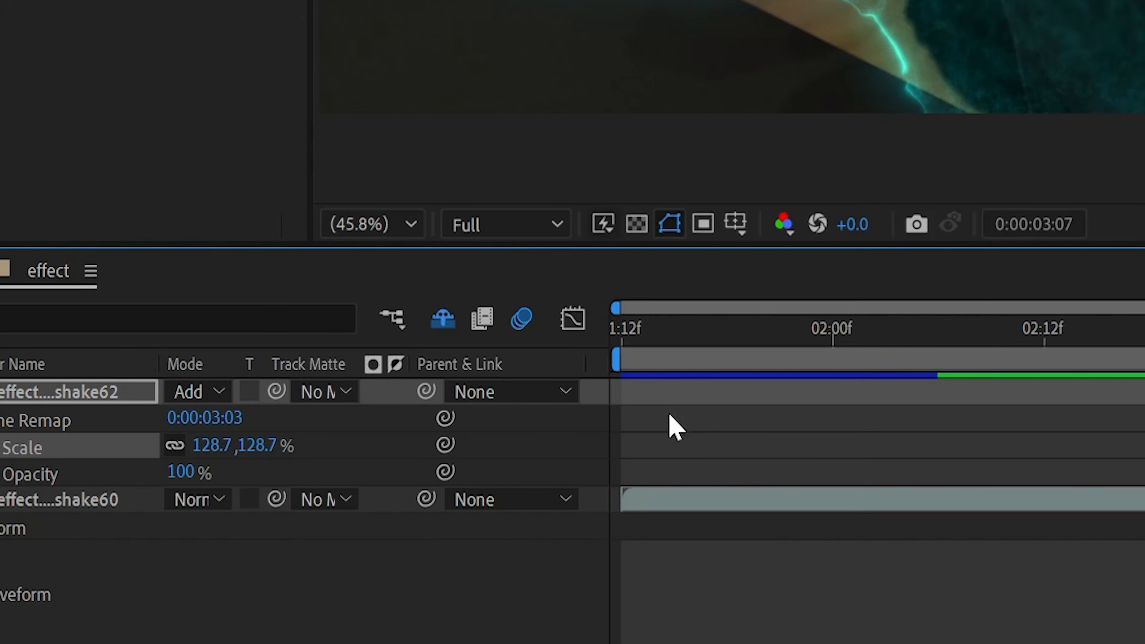
left_click(572, 319)
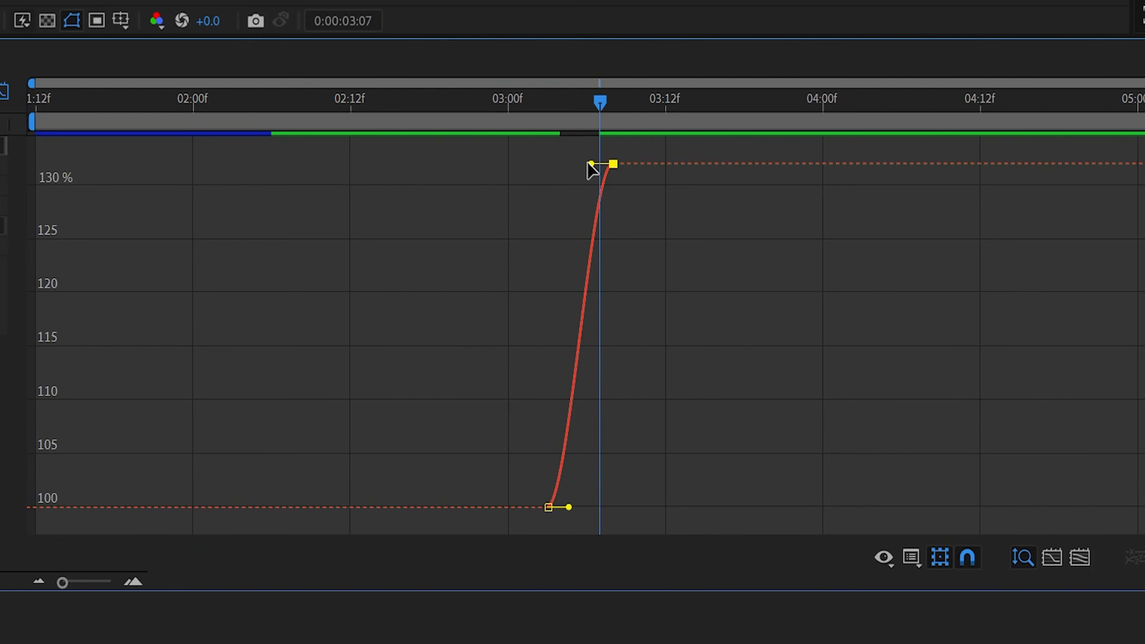
left_click_drag(590, 163, 473, 170)
left_click(133, 582)
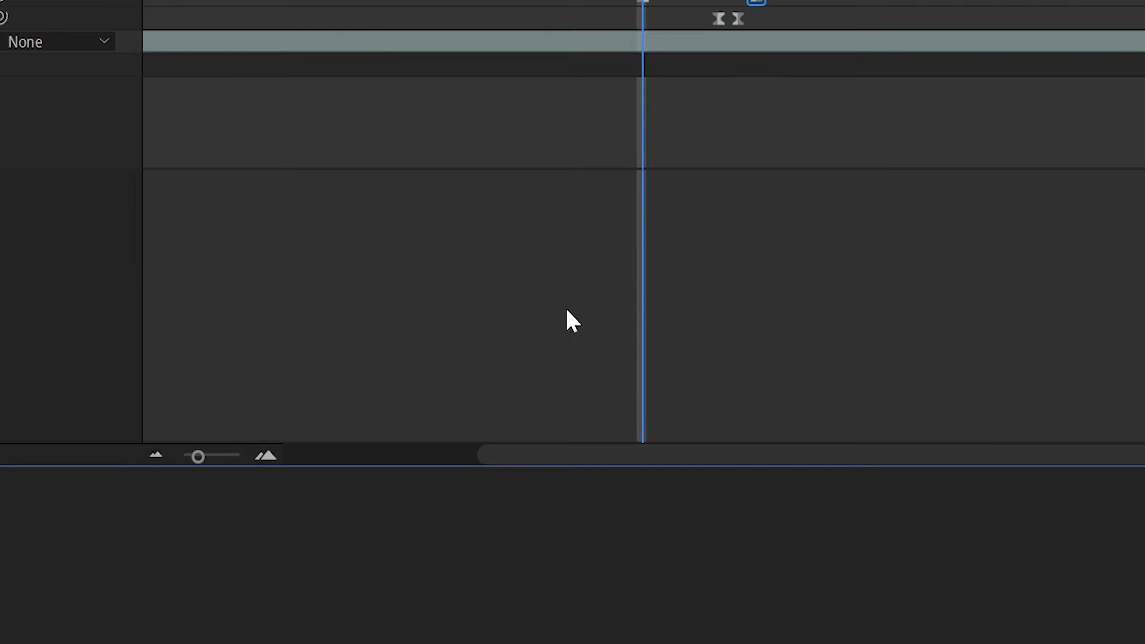
Add an adjustment layer and trim it to span 0:00:03:00 to 0:00:03:10, deleting the leftover pieces
right_click(399, 466)
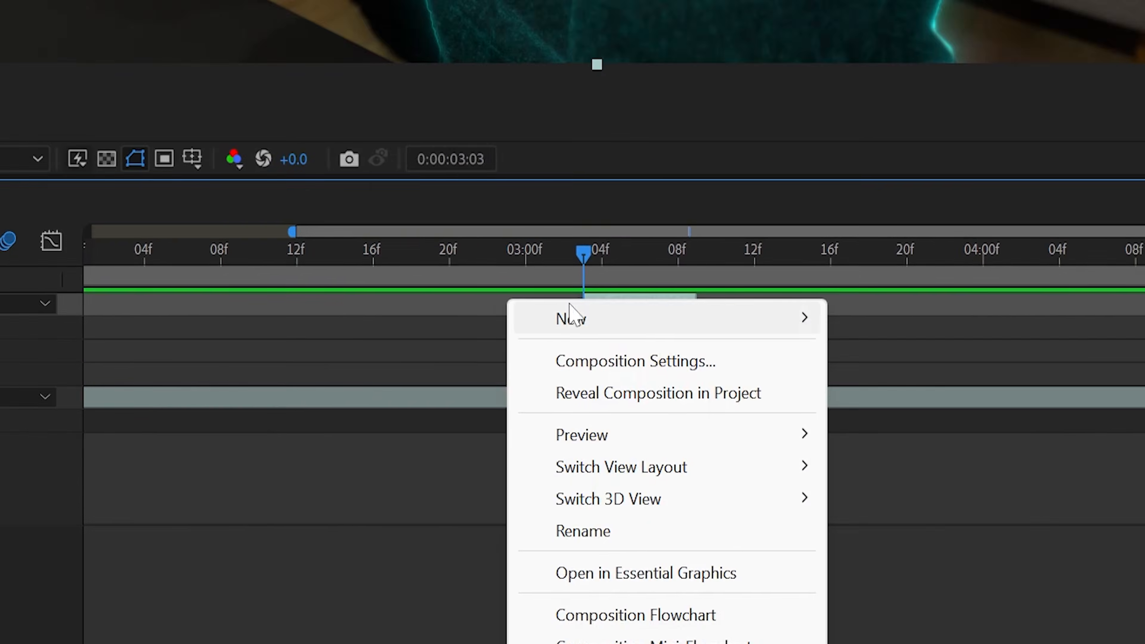
mouse_move(418, 472)
left_click(523, 325)
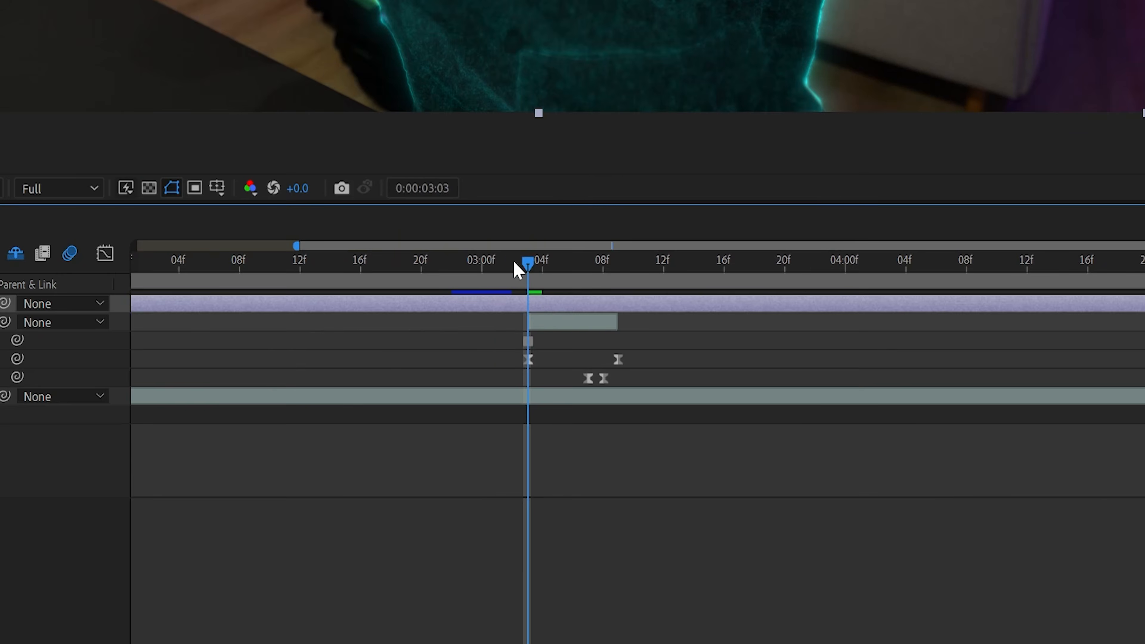
left_click_drag(211, 16, 155, 17)
key("ctrl+shift+d")
left_click(352, 18)
key("ctrl+shift+d")
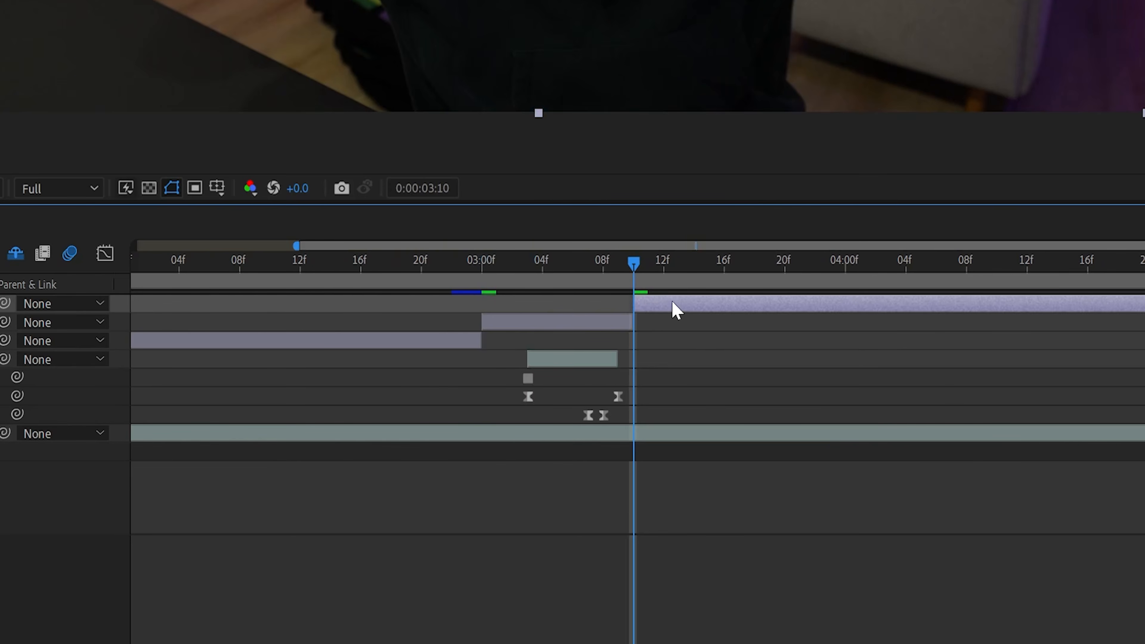
key("Delete")
left_click(525, 271)
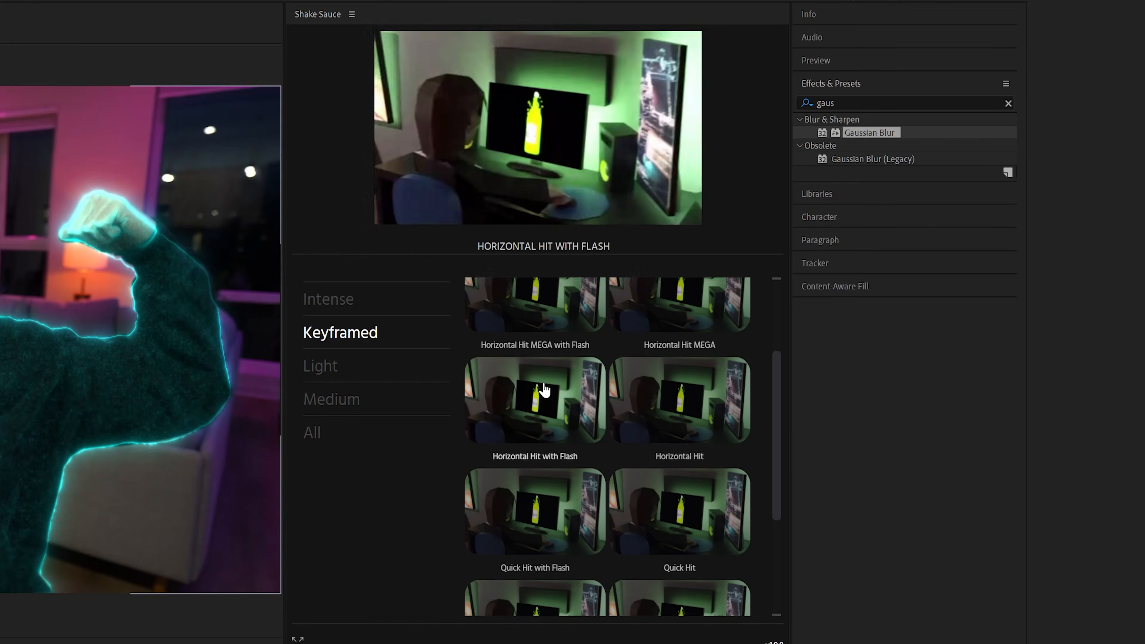
Browse the keyframed Shake Sauce presets and apply a shake to the adjustment layer at 0:00:03:03
scroll(559, 397, "up", 2)
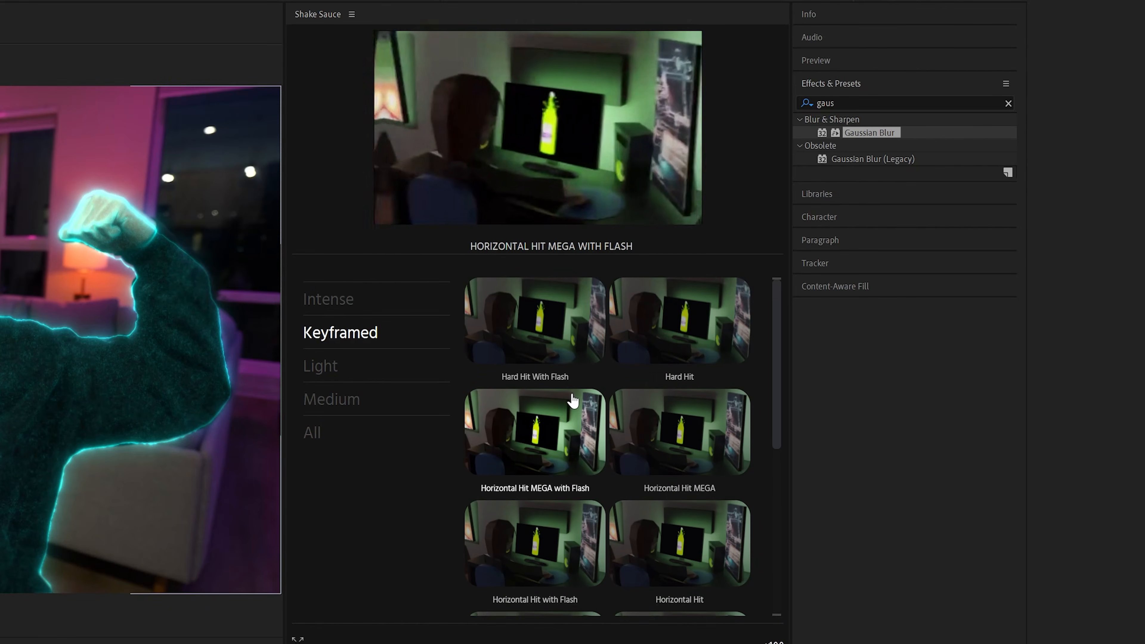
scroll(677, 496, "down", 4)
scroll(631, 474, "down", 4)
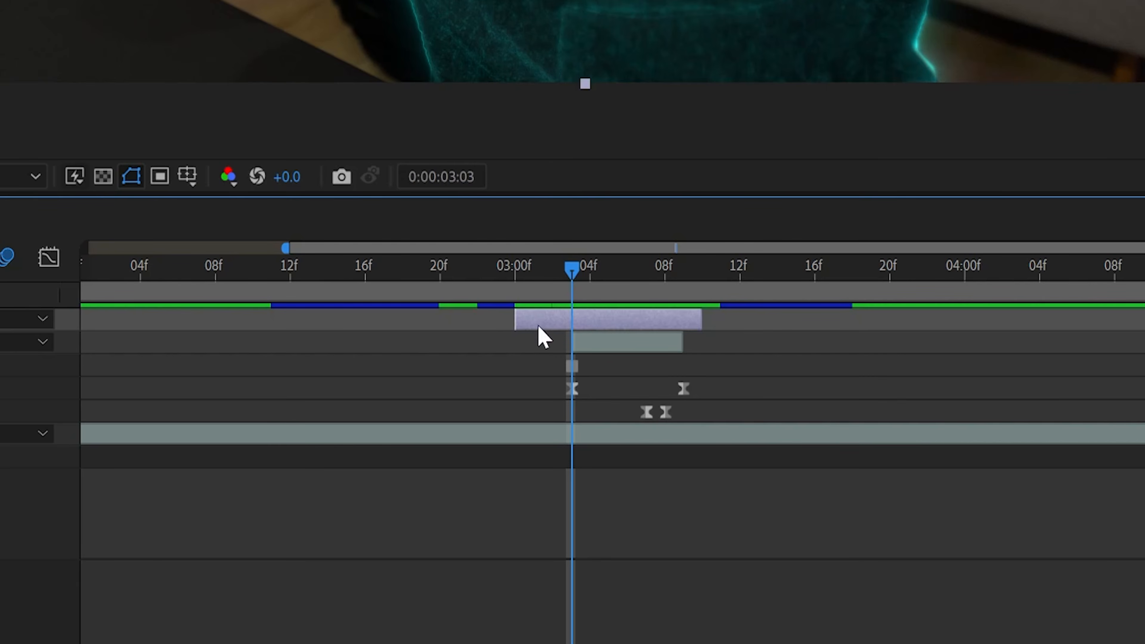
mouse_move(571, 280)
left_mouse_down()
mouse_move(559, 280)
mouse_move(579, 281)
left_mouse_up()
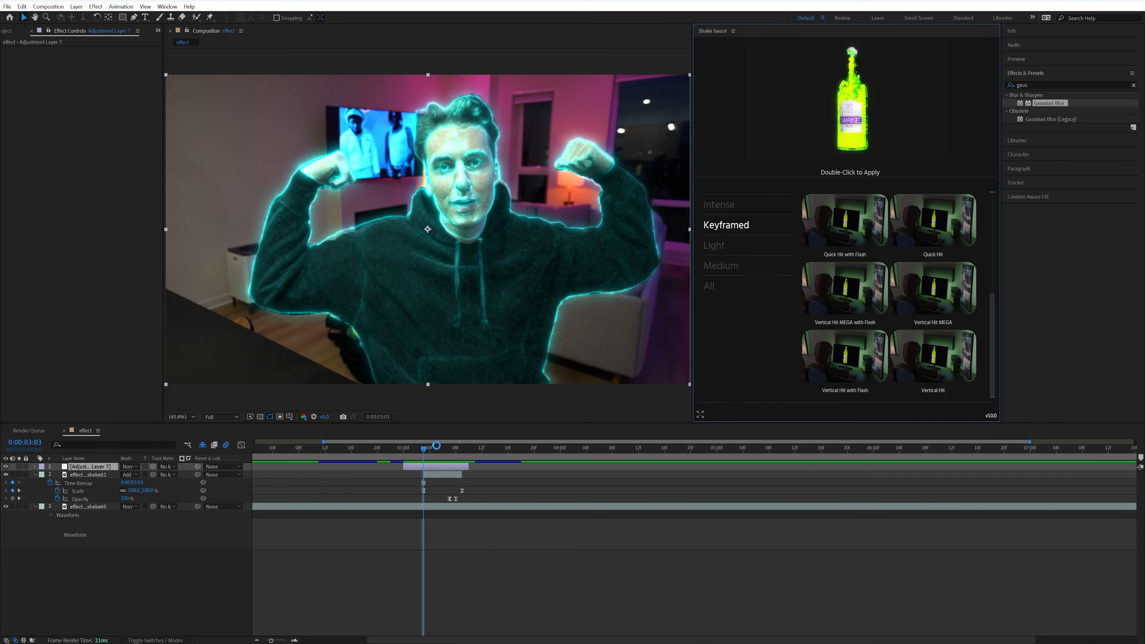
left_click(418, 448)
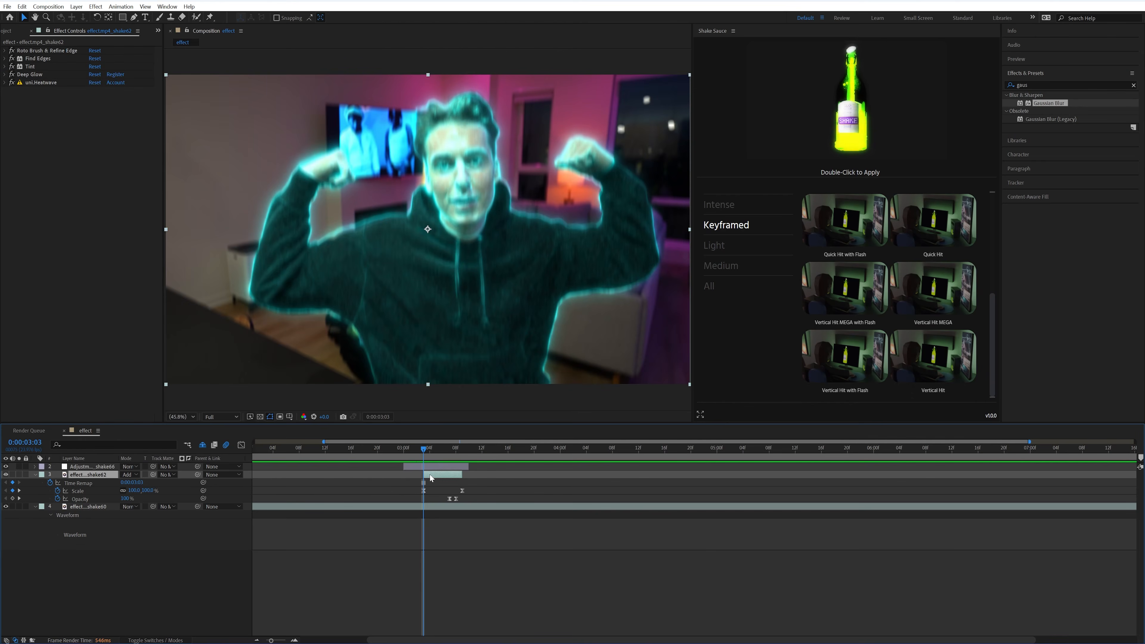
Search the effects for "flicker", apply Flicker Preset from the Energy Pack to the shake62 layer, and preview it
left_click(1043, 84)
key("BackSpace")
type("flicker")
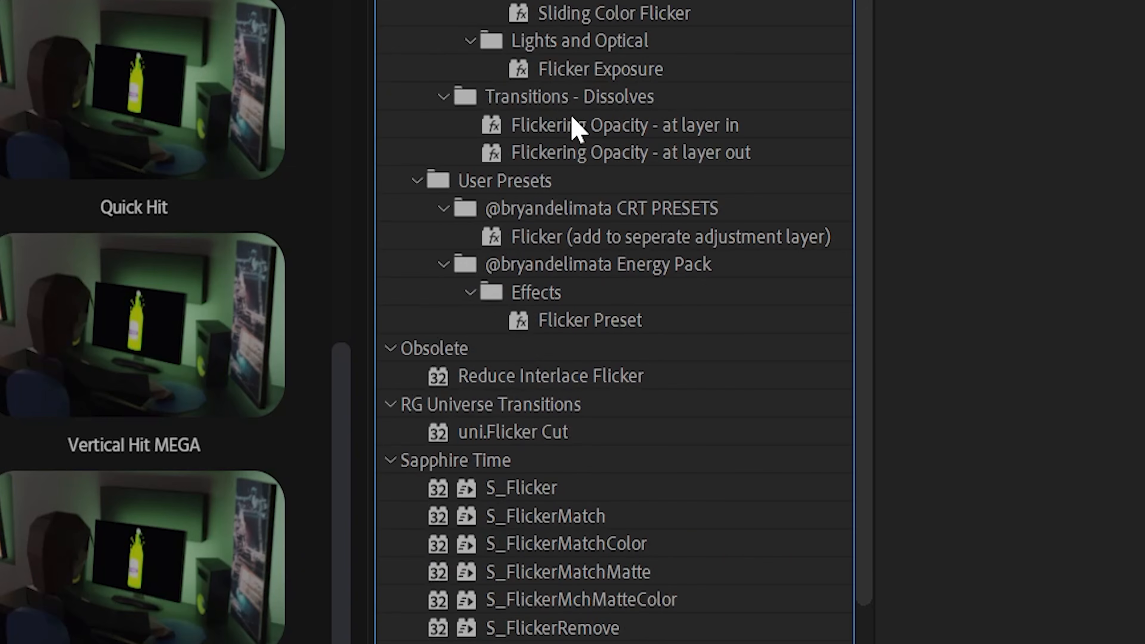
left_click_drag(591, 321, 576, 333)
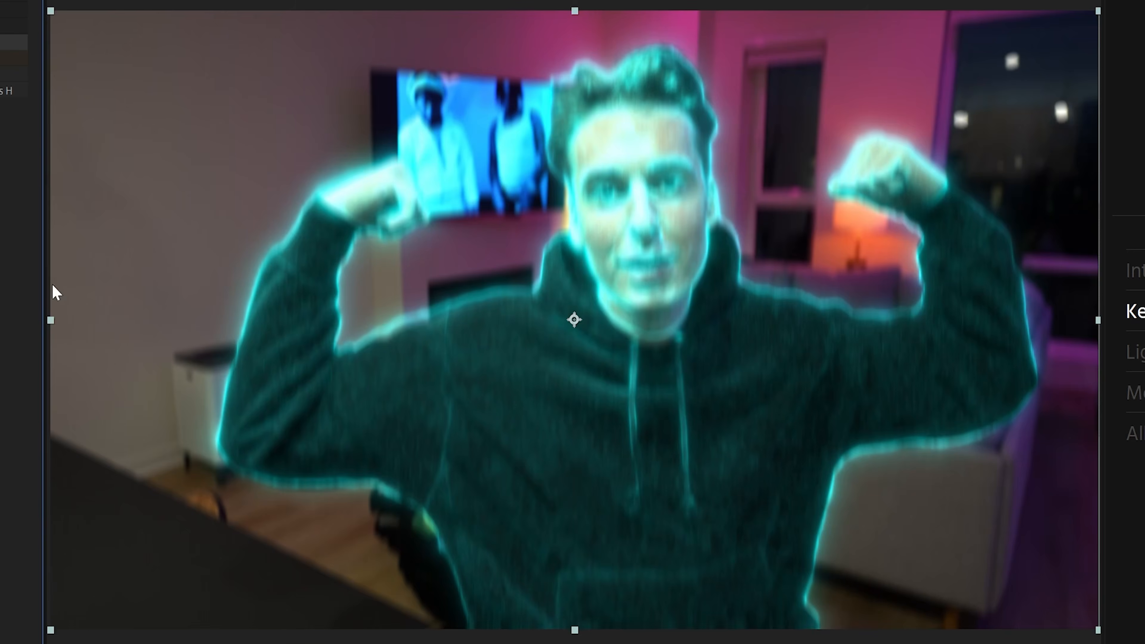
key("space")
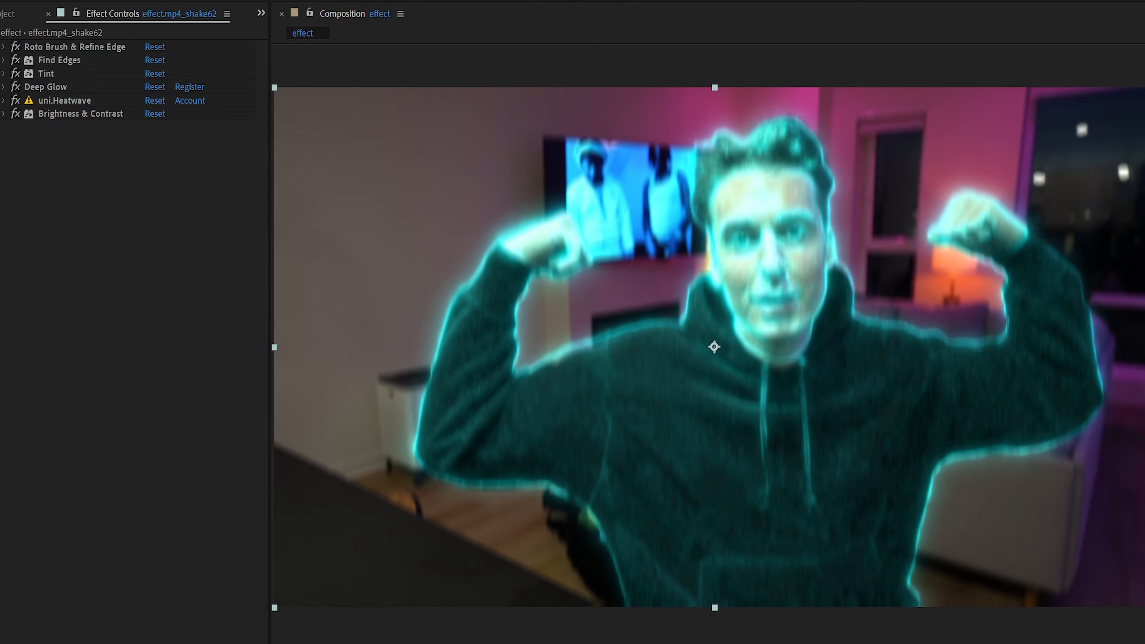
Change the Tint effect's Map White To colour to bright green, 50FF00
left_click(4, 74)
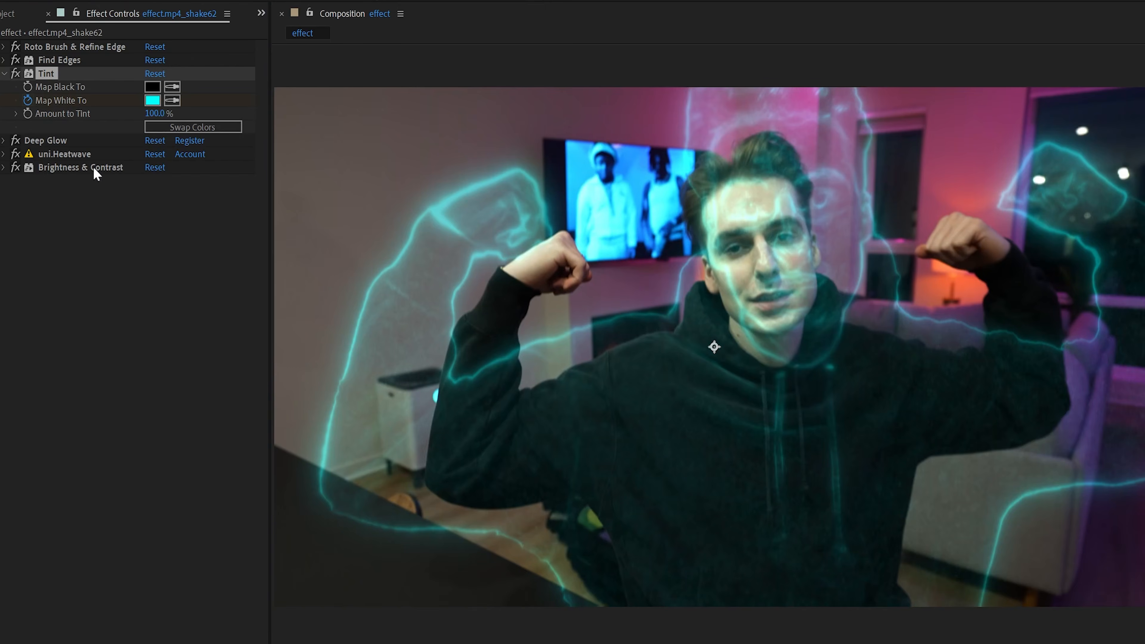
left_click(153, 101)
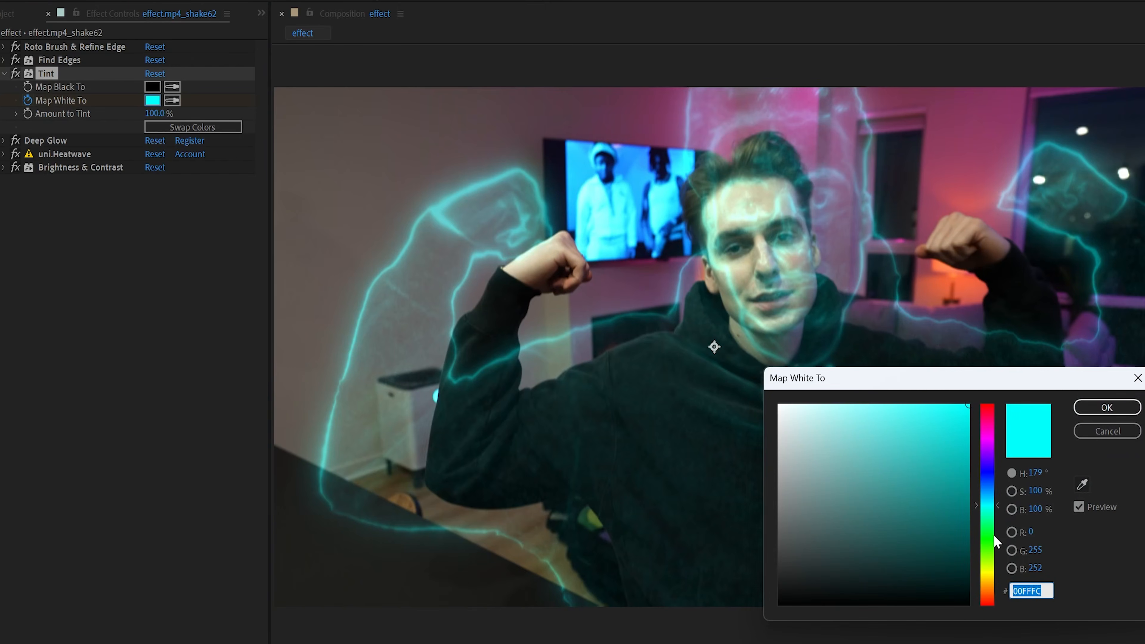
left_click_drag(992, 525, 994, 555)
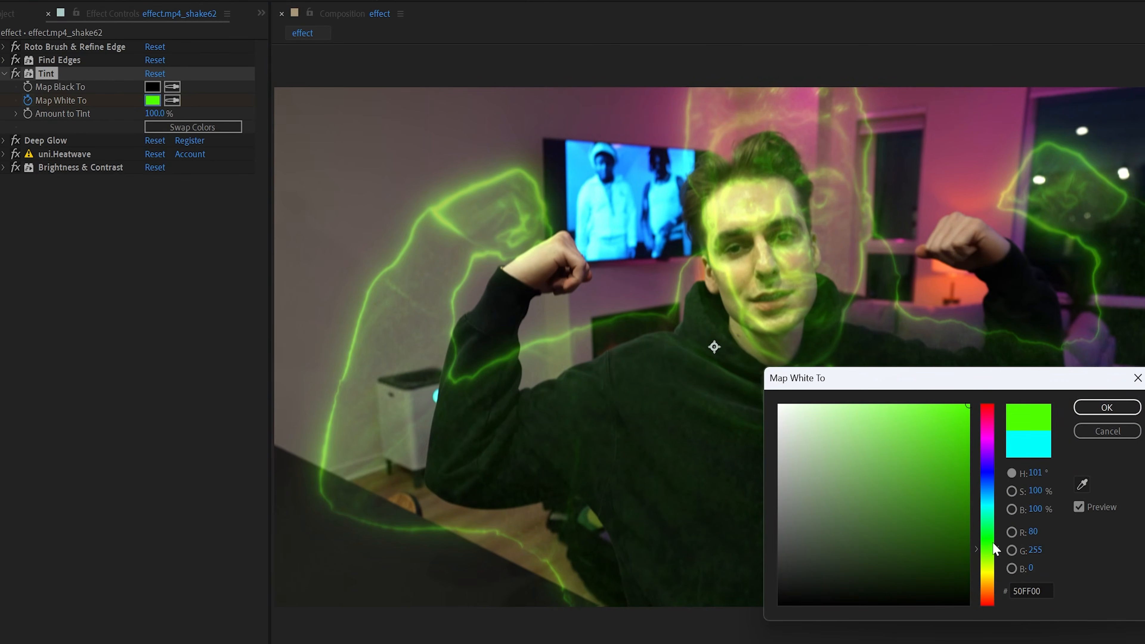
left_click(1107, 407)
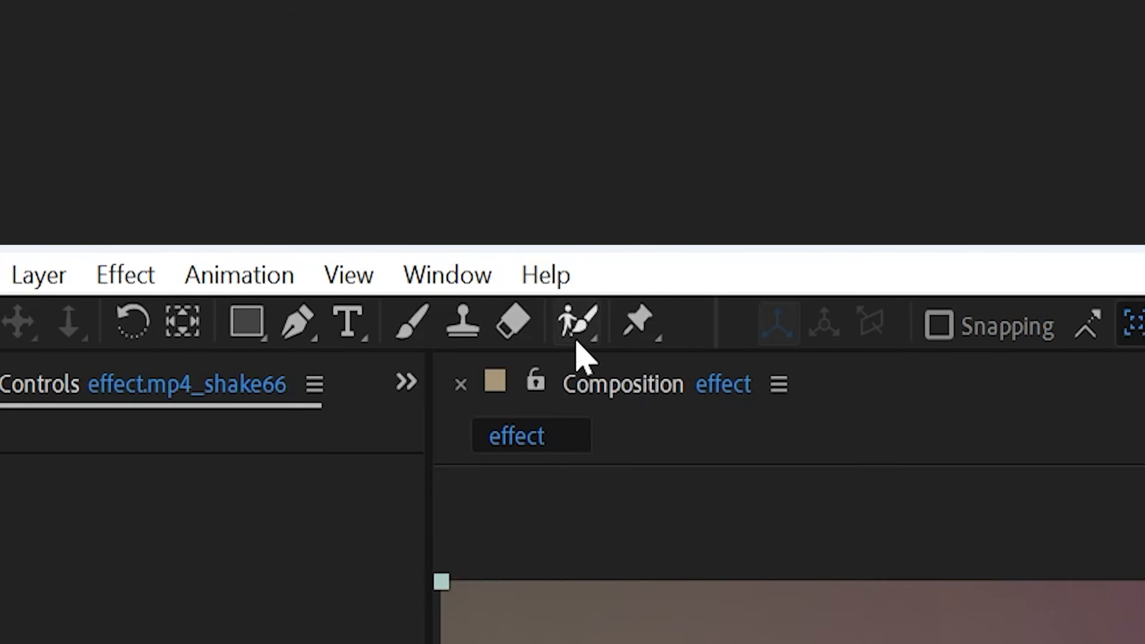
Roto Brush the man with crossed arms, excluding the bag beside him and including his head, and propagate the selection through the clip
left_click(196, 18)
double_click(472, 233)
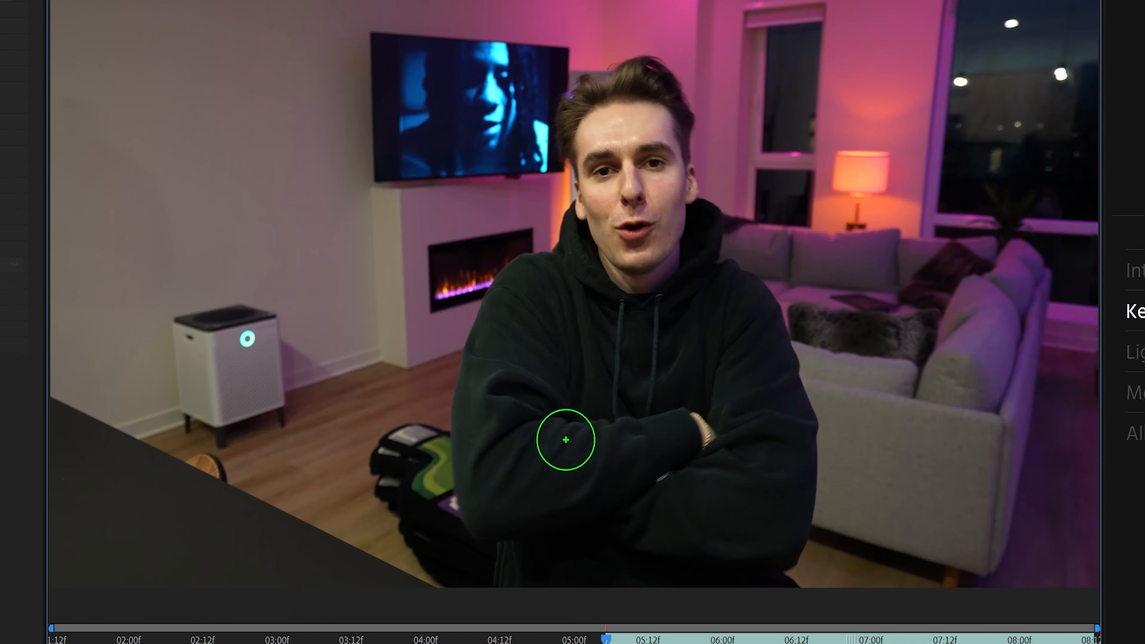
left_click_drag(403, 414, 436, 576)
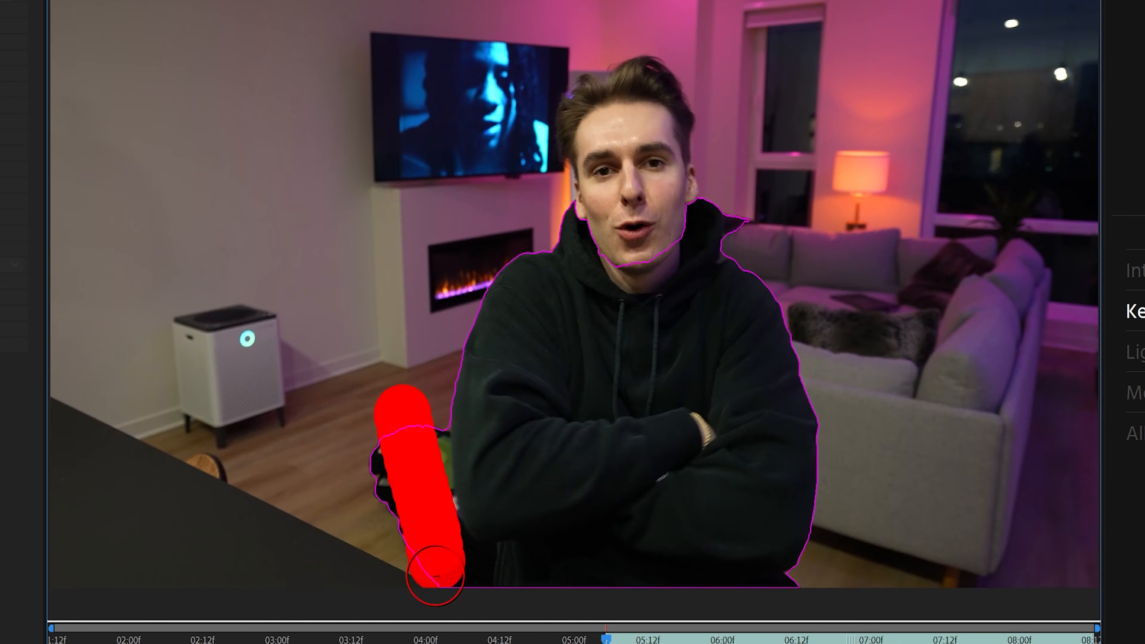
mouse_move(625, 248)
left_mouse_down()
mouse_move(617, 131)
mouse_move(617, 140)
left_mouse_up()
mouse_move(591, 120)
left_mouse_down()
mouse_move(601, 128)
mouse_move(634, 97)
mouse_move(668, 146)
left_mouse_up()
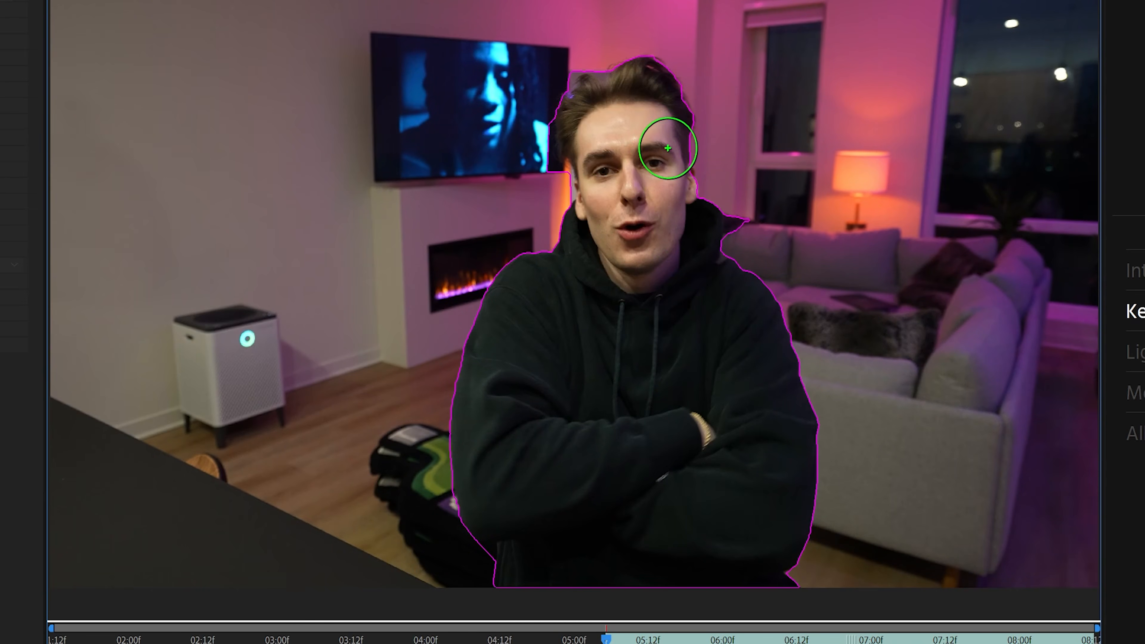
key("space")
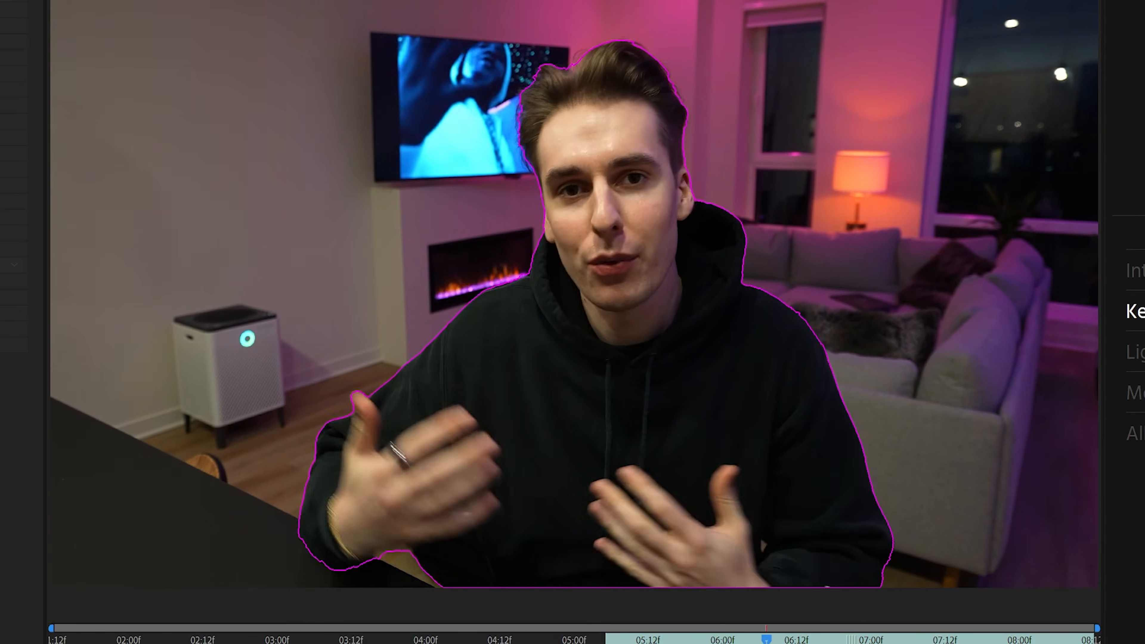
key("space")
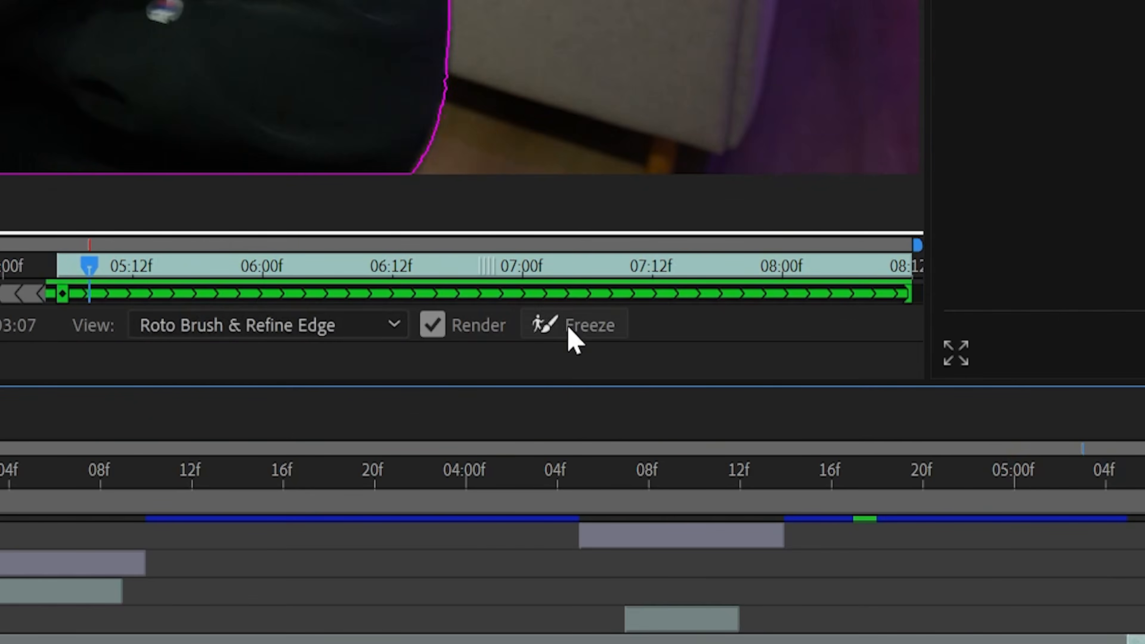
Freeze the Roto Brush selection of the man and delete the selected keyframes in the timeline
left_click(571, 327)
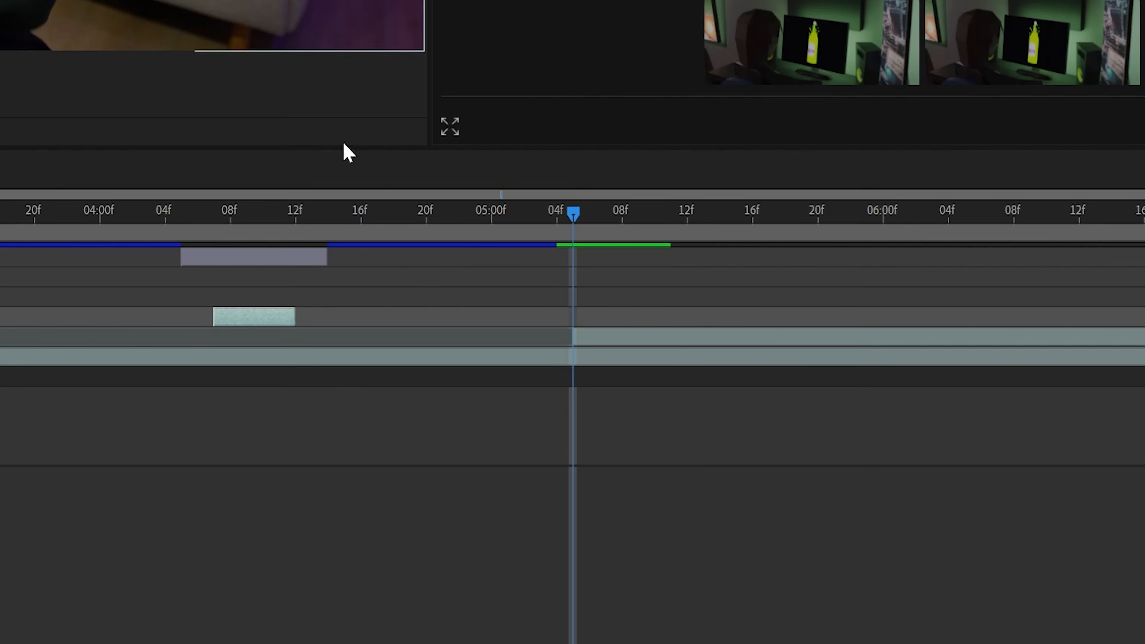
left_click(598, 338)
key("u")
left_click(655, 378)
left_click_drag(695, 364, 569, 386)
key("Delete")
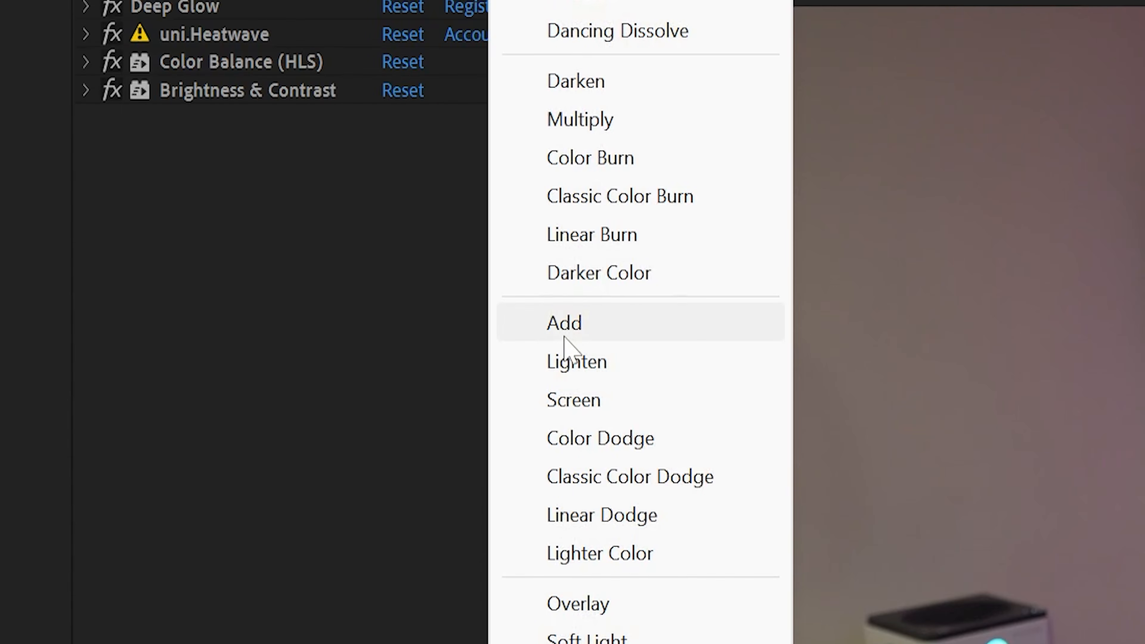
Set the rotoscoped layer's blending mode to Add, and place a duplicate of uni.Heatwave directly above Find Edges
left_click(565, 333)
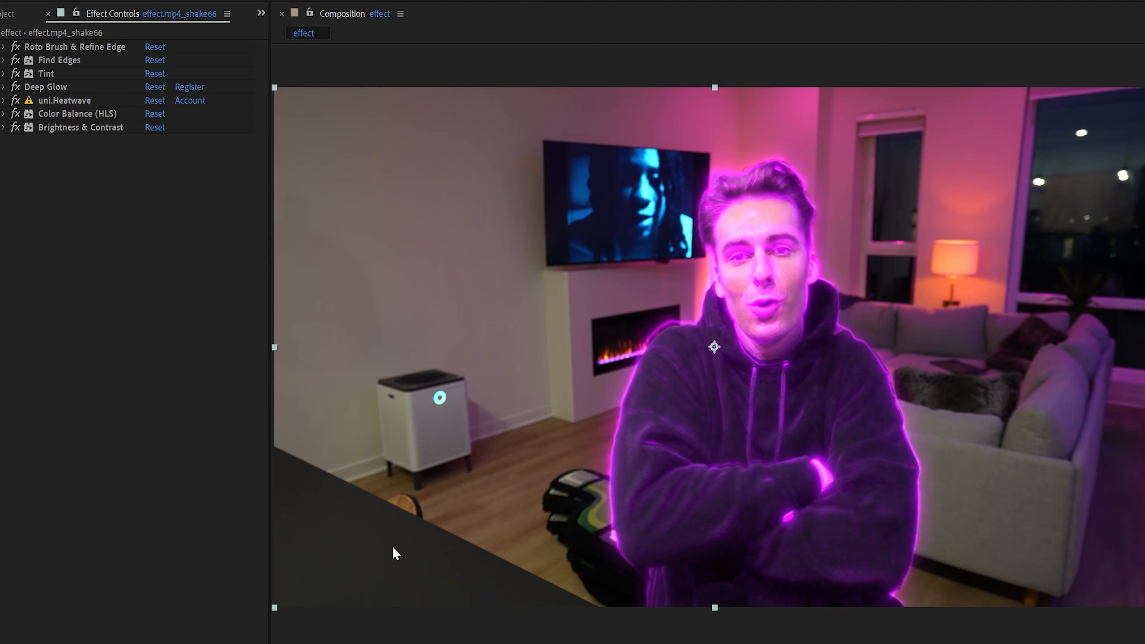
left_click(4, 100)
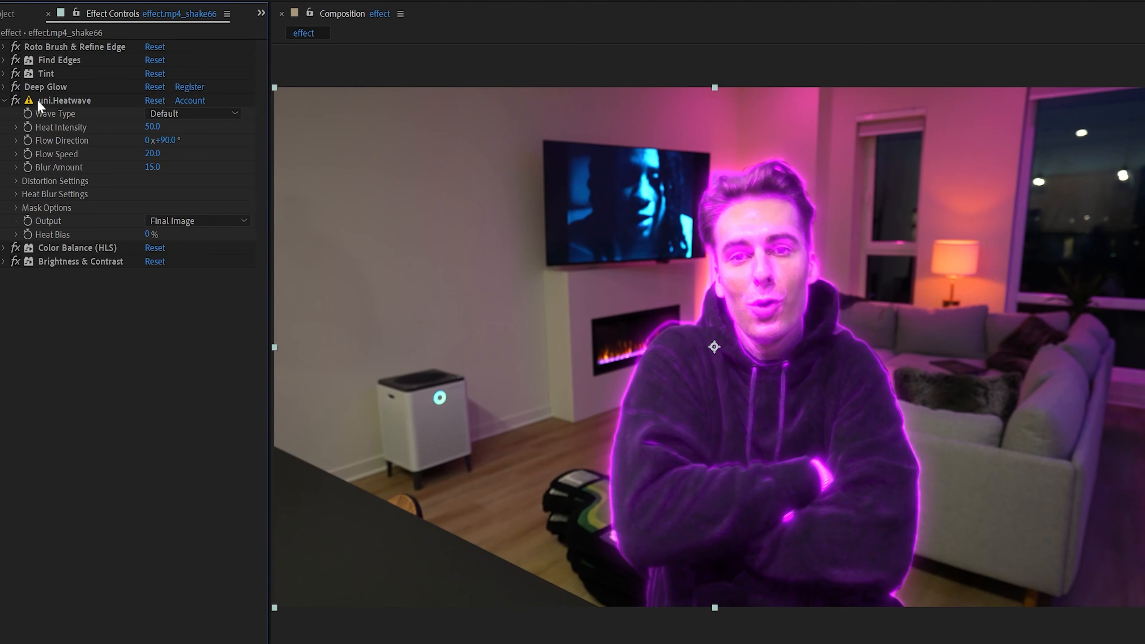
left_click(54, 100)
right_click(54, 100)
left_click(100, 191)
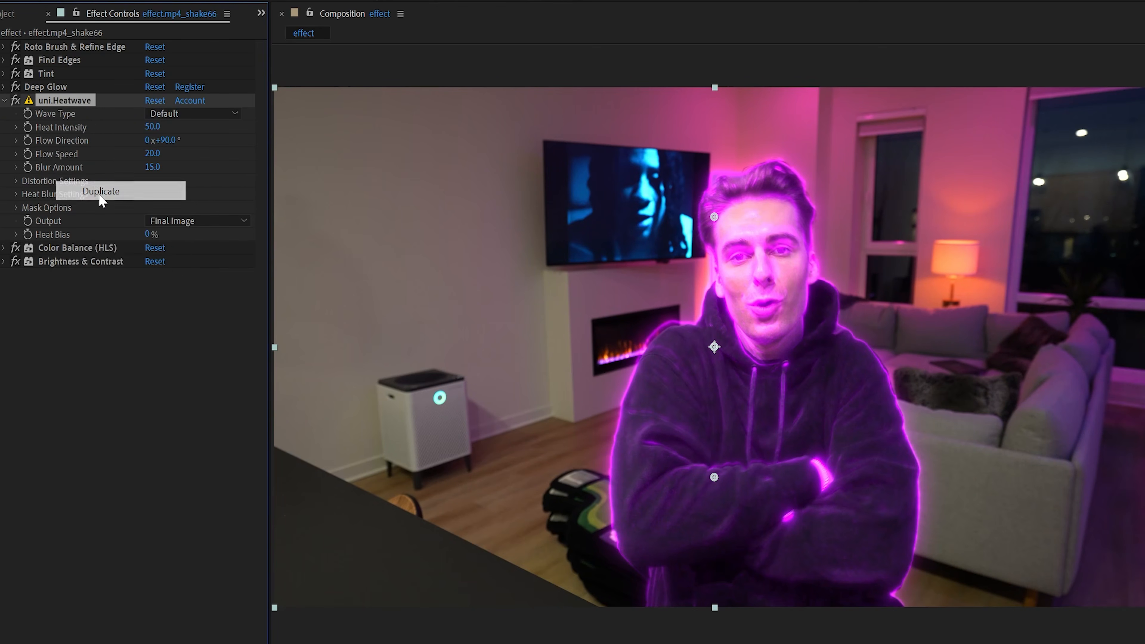
left_click_drag(49, 101, 48, 59)
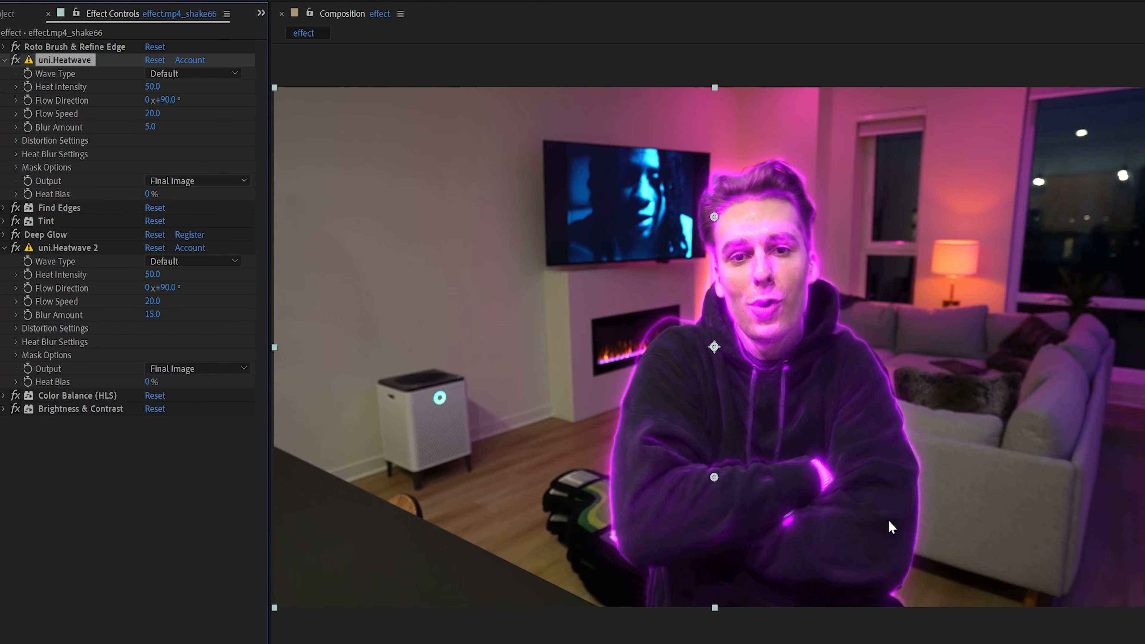
Set the Heat Intensity of the uni.Heatwave above Find Edges to 75
left_click(153, 86)
type("100")
key("Return")
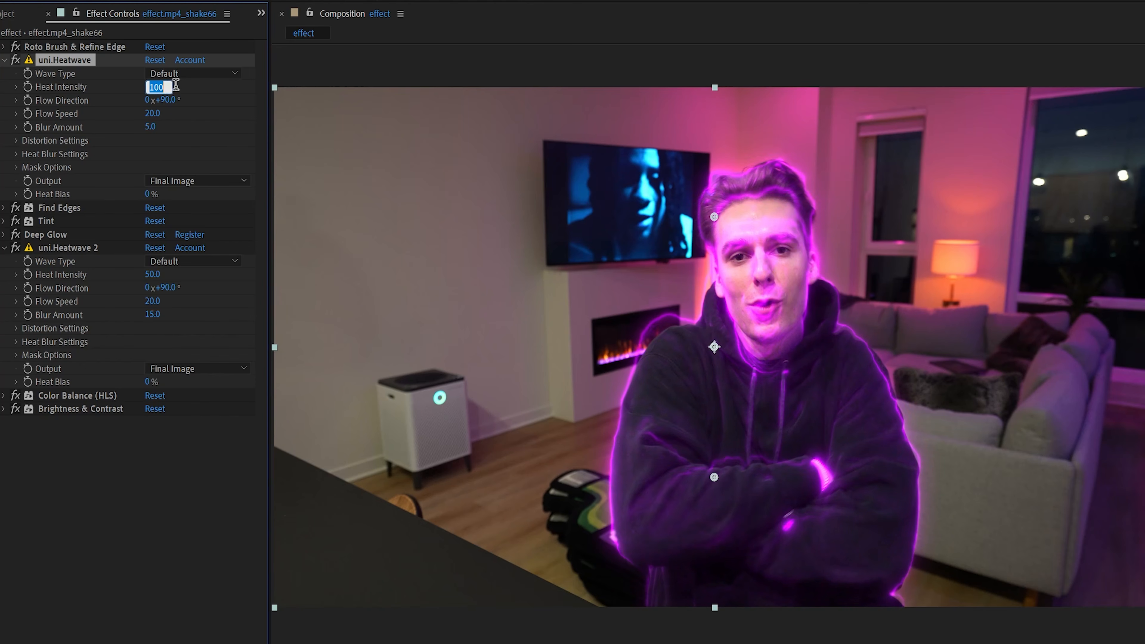
type("75")
left_click(219, 94)
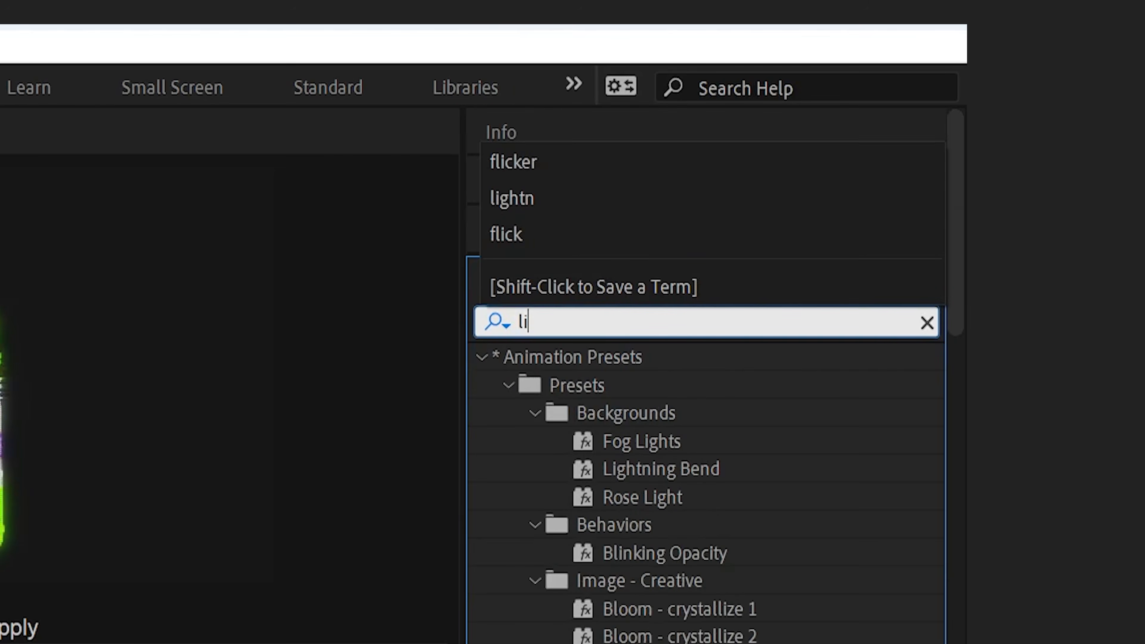
Search the effects for "lightn", apply Lightning to the rotoscoped layer, and order it between Find Edges and Tint
type("ghtn")
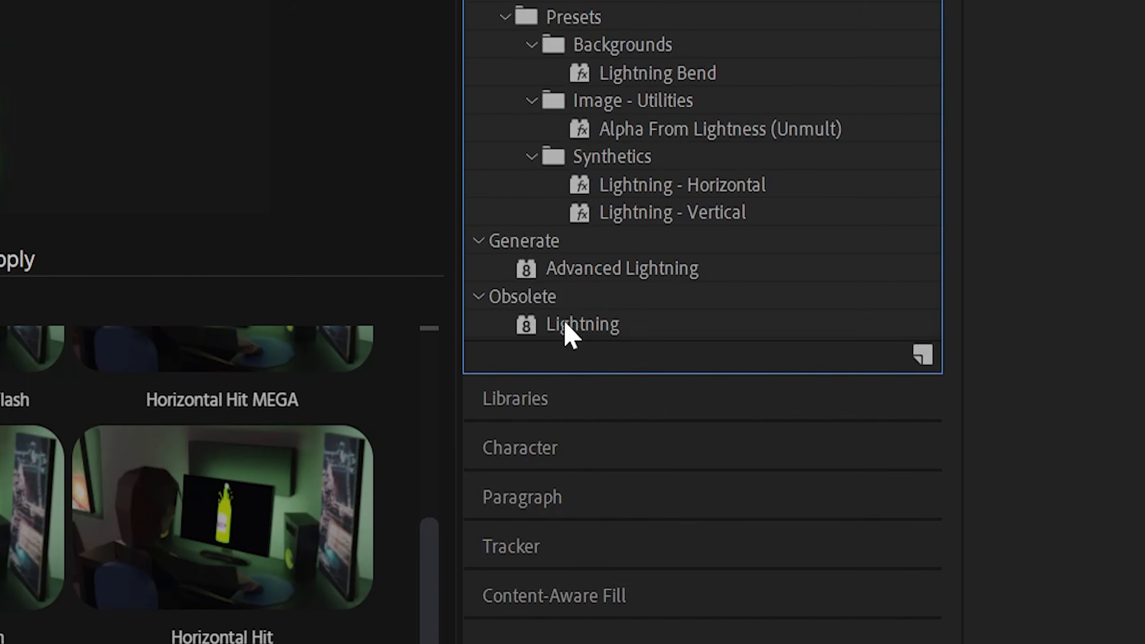
left_click_drag(564, 321, 633, 313)
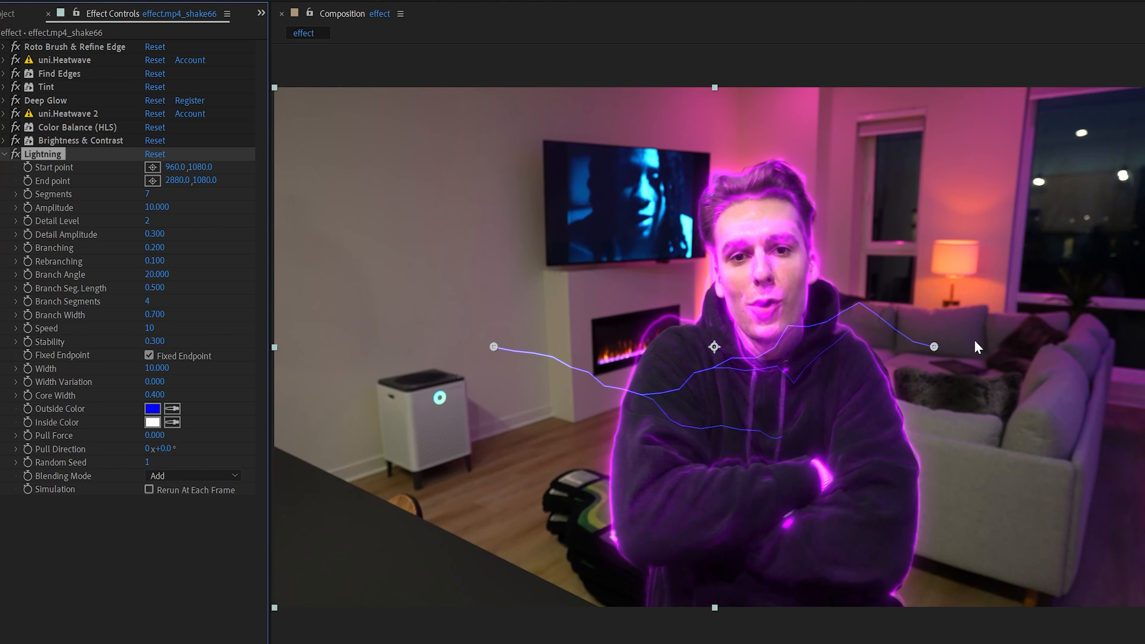
left_click_drag(77, 156, 54, 88)
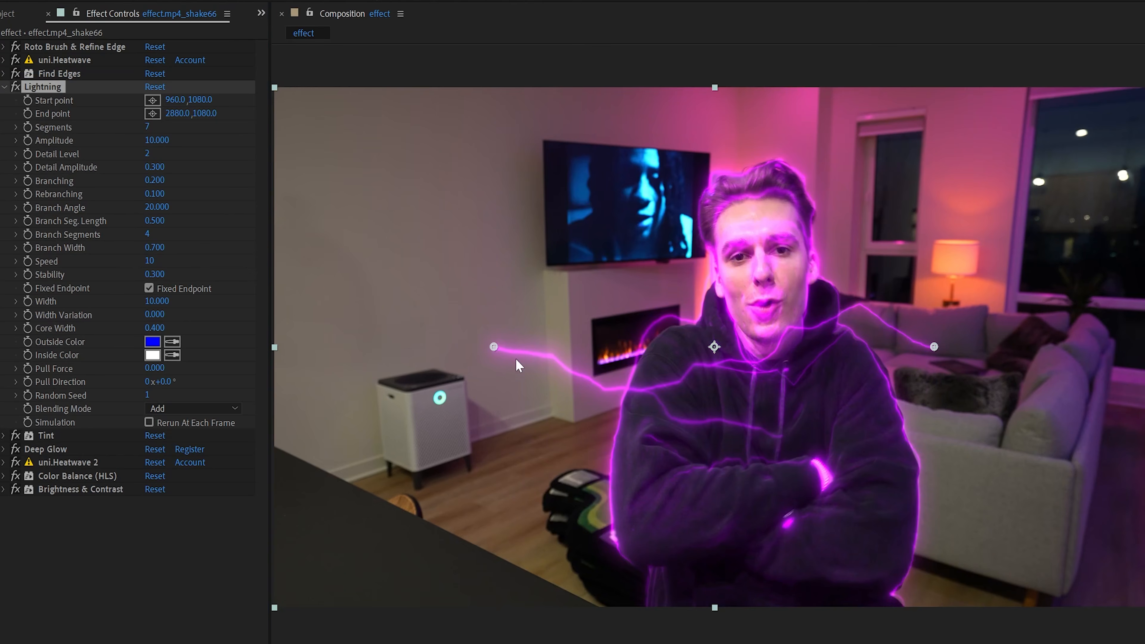
Place the Lightning's start point on the man's hand and its end point at the middle of the frame's left edge
left_click_drag(494, 346, 817, 466)
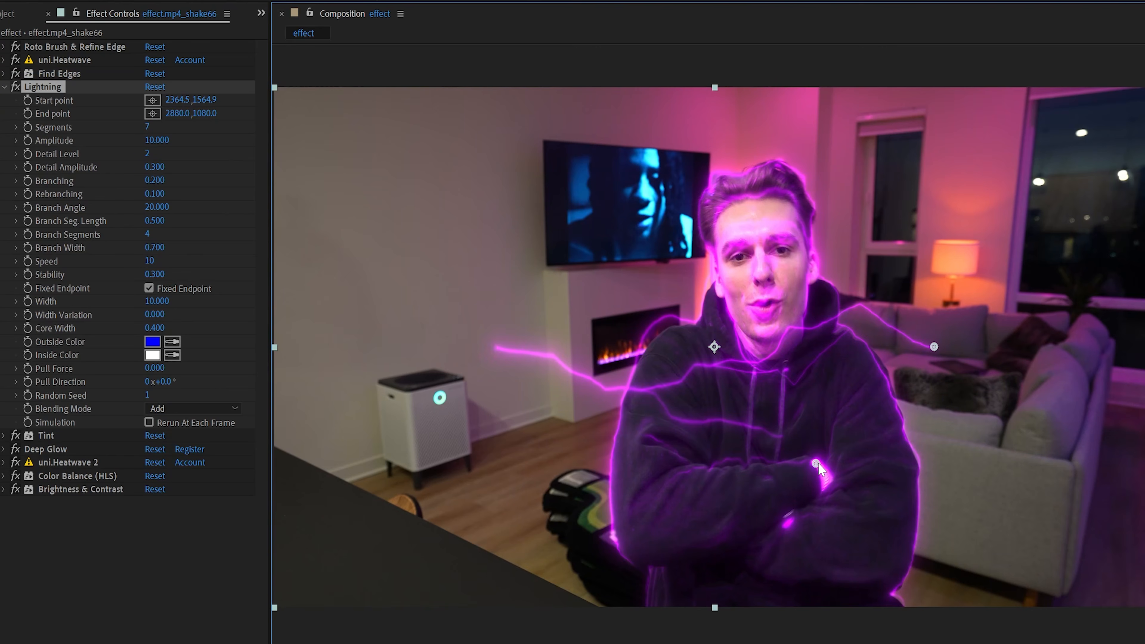
left_click_drag(956, 346, 669, 370)
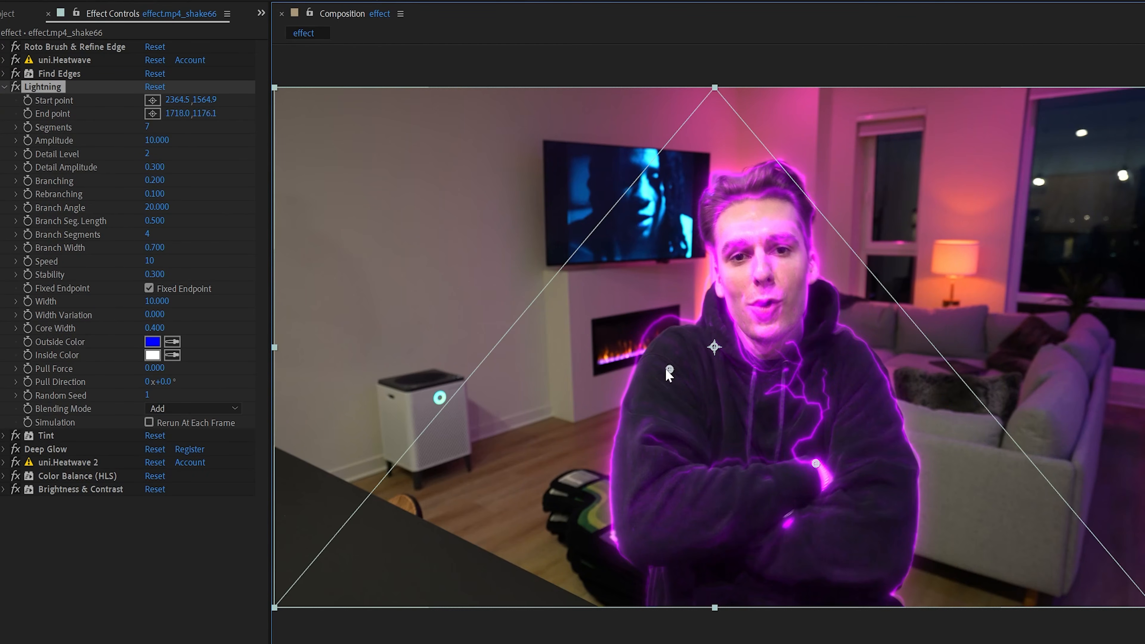
left_click_drag(334, 349, 274, 347)
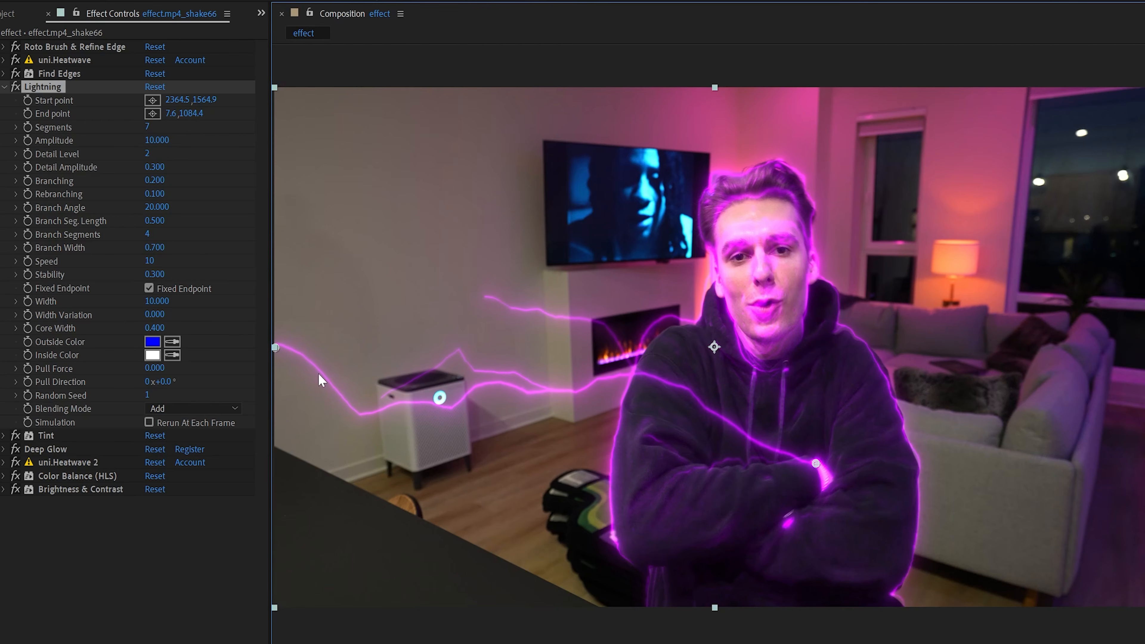
Keyframe the Lightning's Start point so the bolt follows the man's moving hand through the clip
left_click(28, 101)
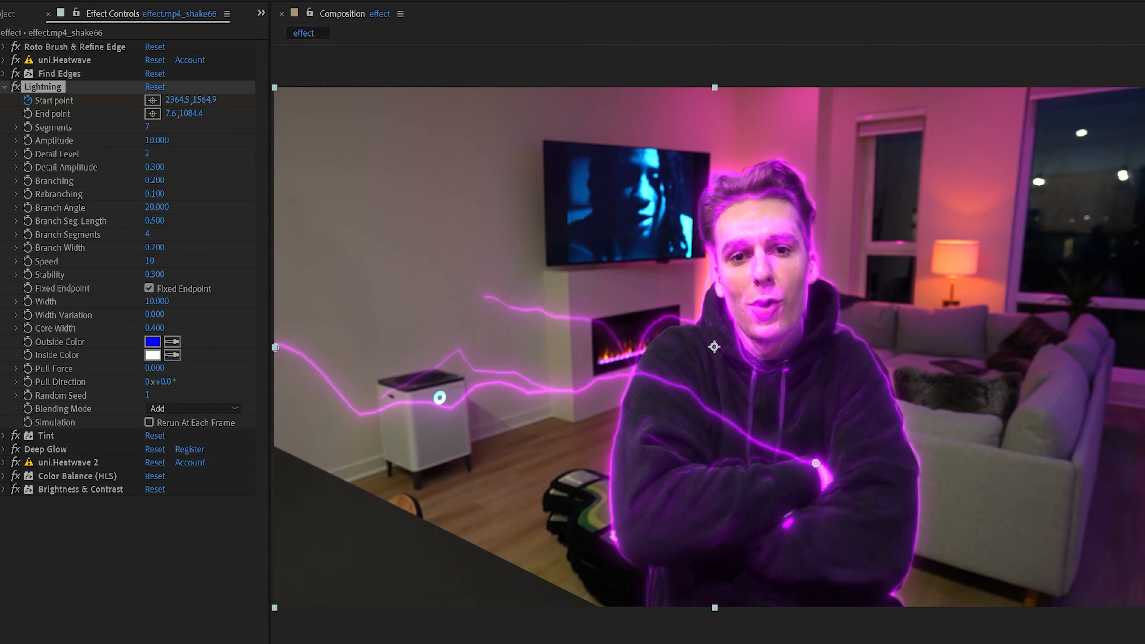
left_click_drag(816, 463, 628, 338)
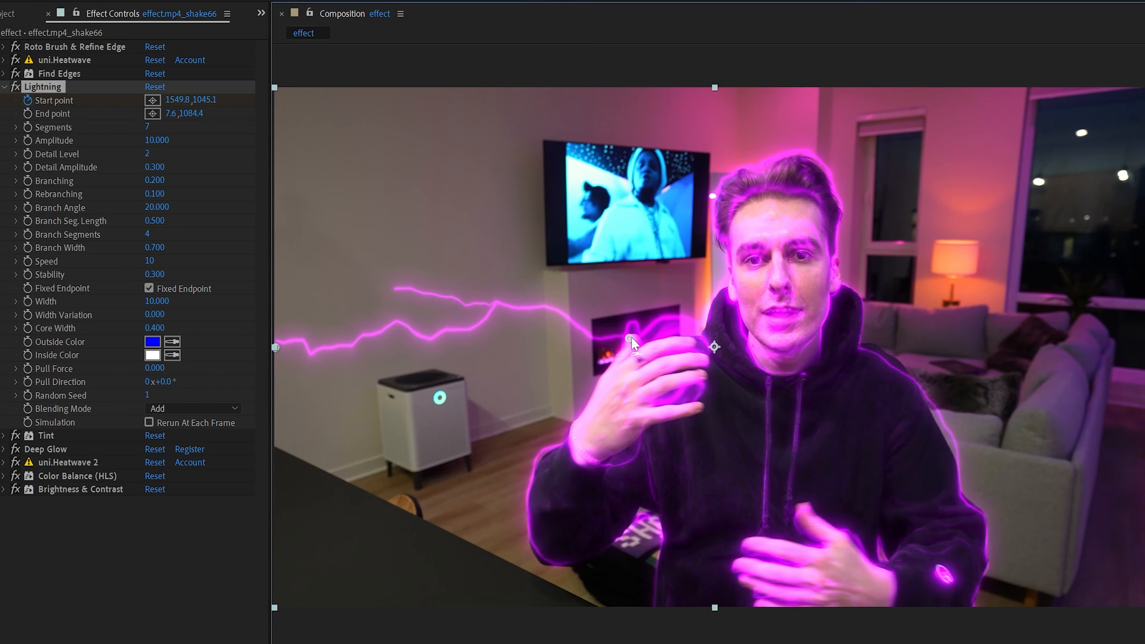
left_click_drag(628, 338, 593, 445)
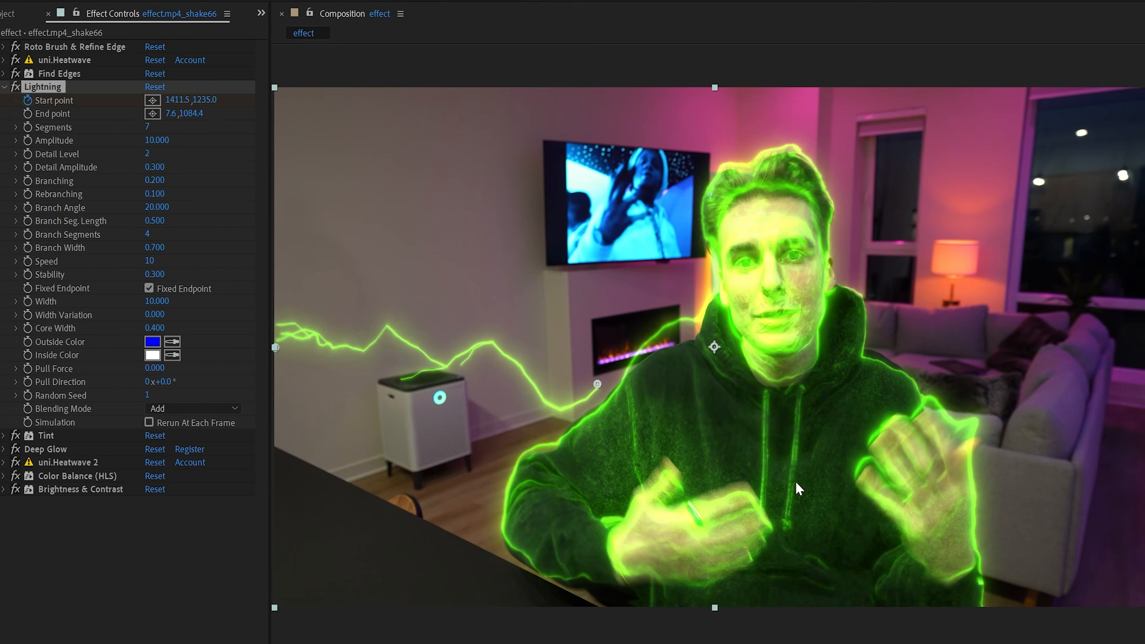
left_click_drag(598, 384, 671, 470)
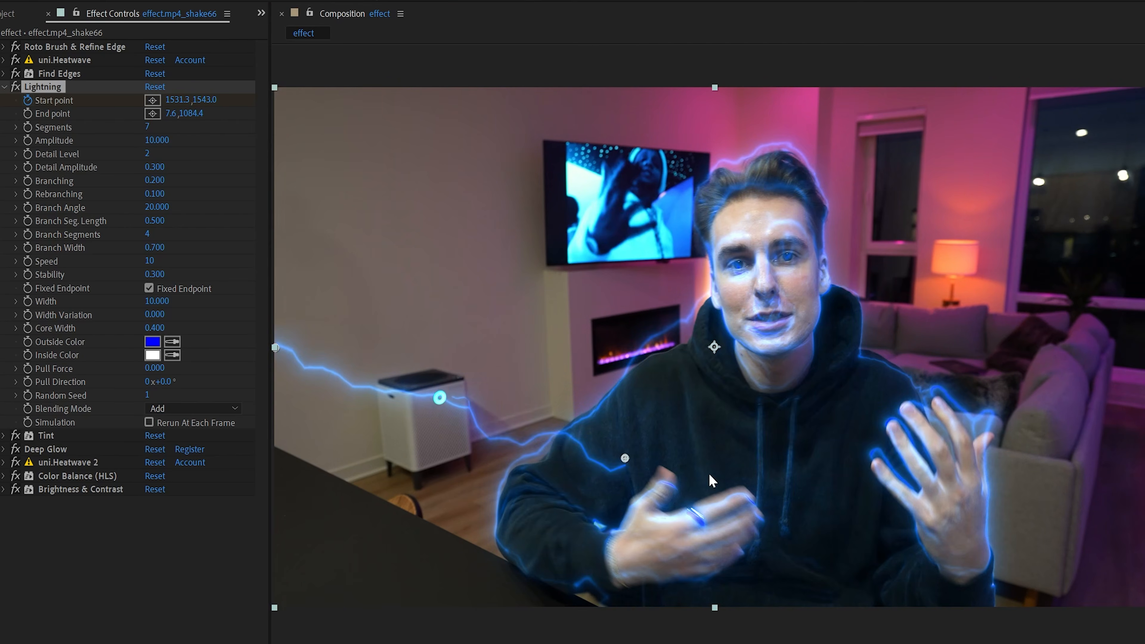
left_click_drag(629, 464, 660, 471)
left_click(945, 642)
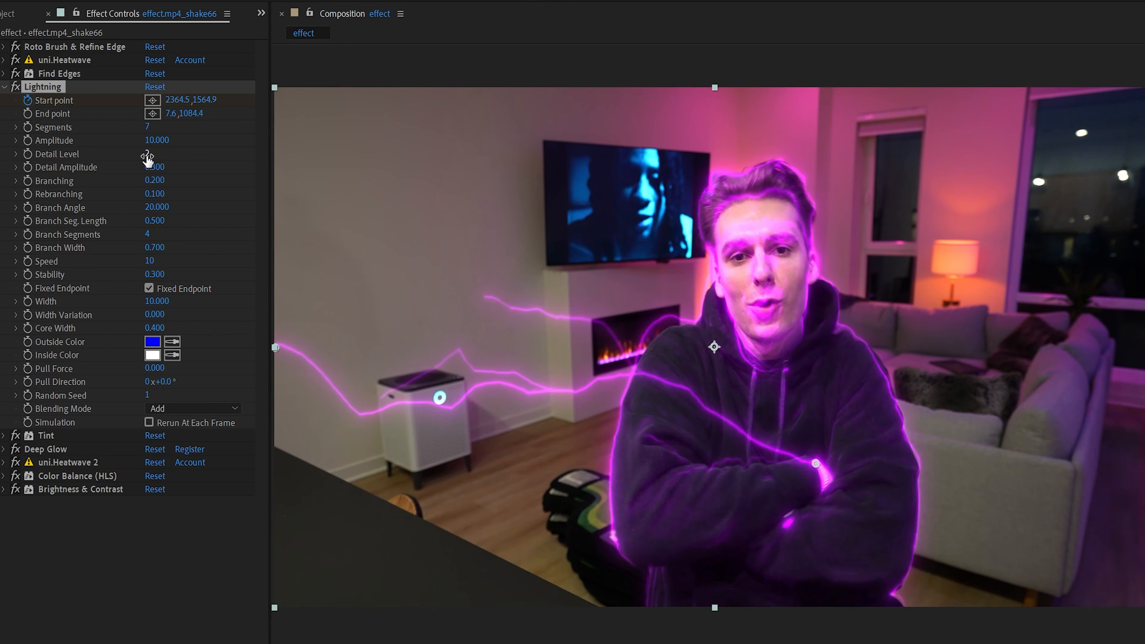
Set the Lightning's Detail Level to 8, and undo a trial change to its Branch Angle
left_click_drag(146, 155, 441, 154)
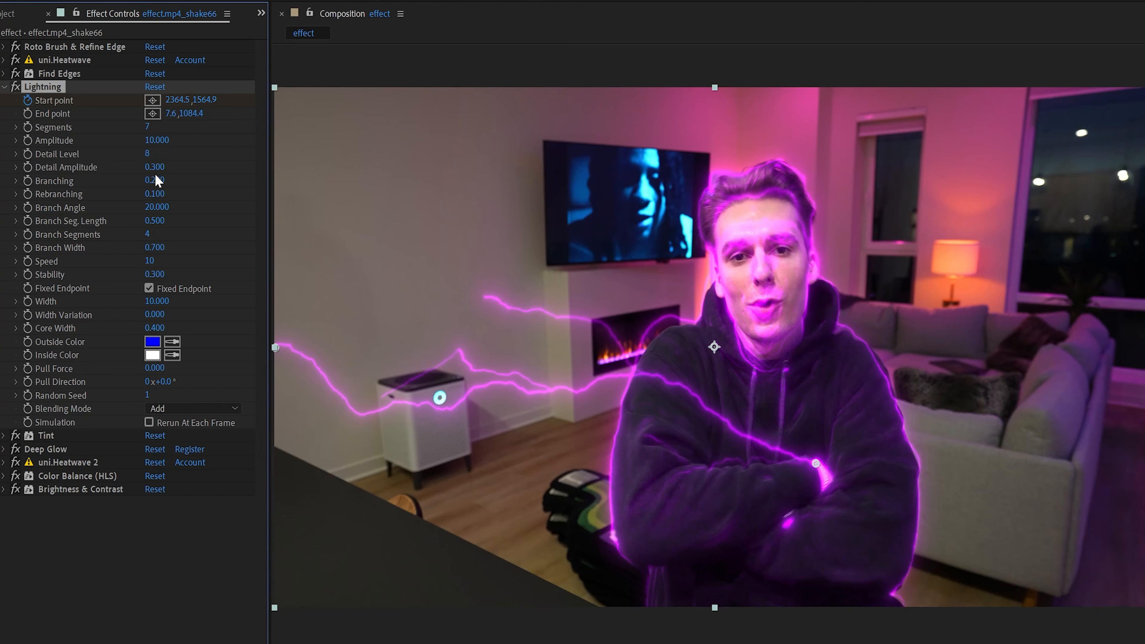
left_click_drag(153, 203, 170, 205)
key("ctrl+z")
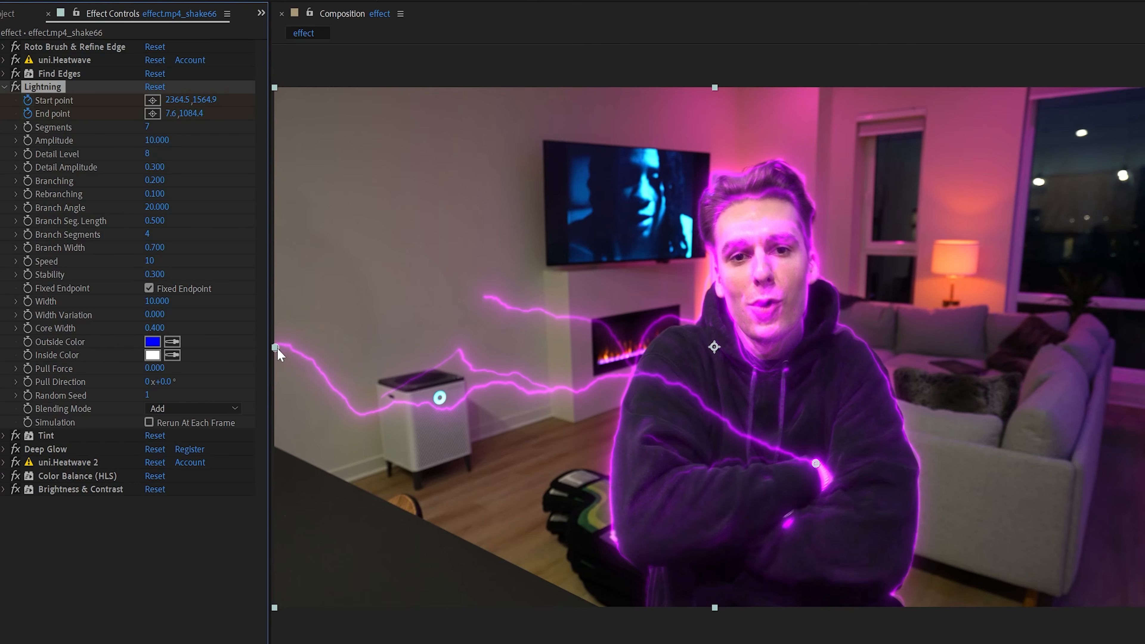
Animate the Lightning's End point from the frame's lower-left corner up along the left edge to the upper-left corner
left_click_drag(277, 348, 277, 421)
left_click_drag(277, 595, 276, 606)
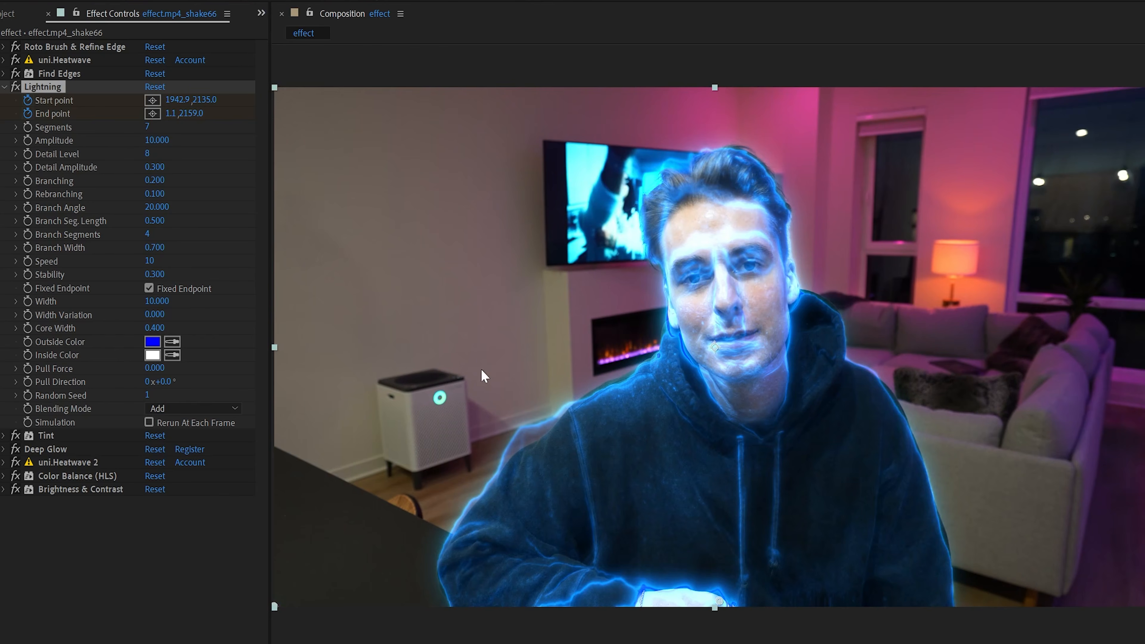
left_click_drag(277, 608, 278, 89)
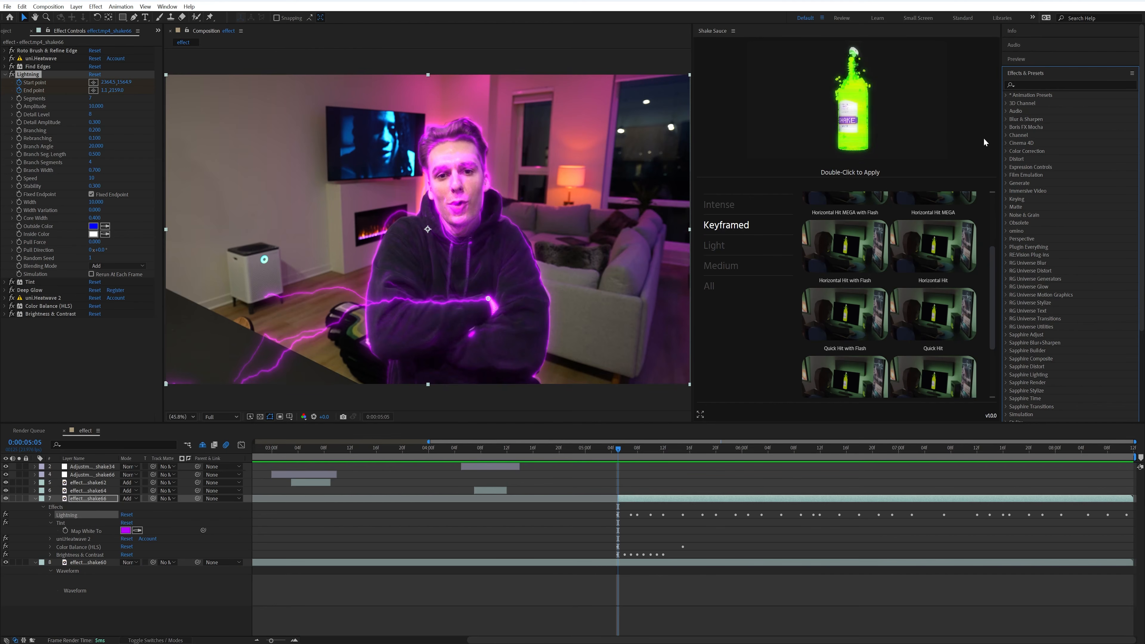
Browse the 4K presets in the Liquid Explosion Pack and preview the composition
left_click(1007, 95)
left_click(1014, 111)
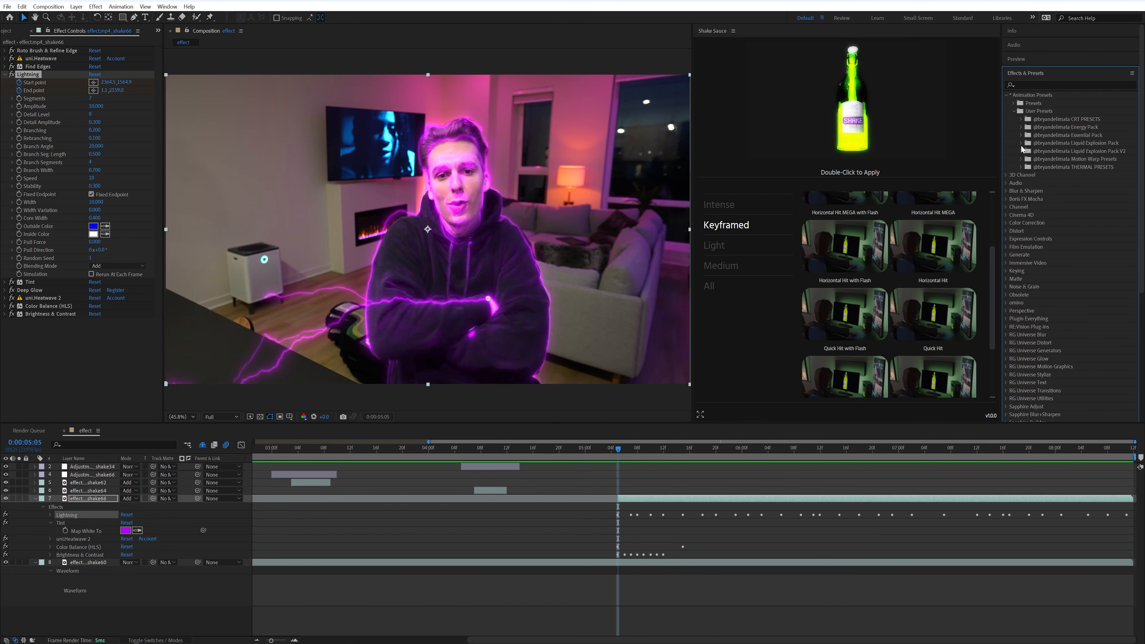
left_click(1022, 143)
left_click(1030, 151)
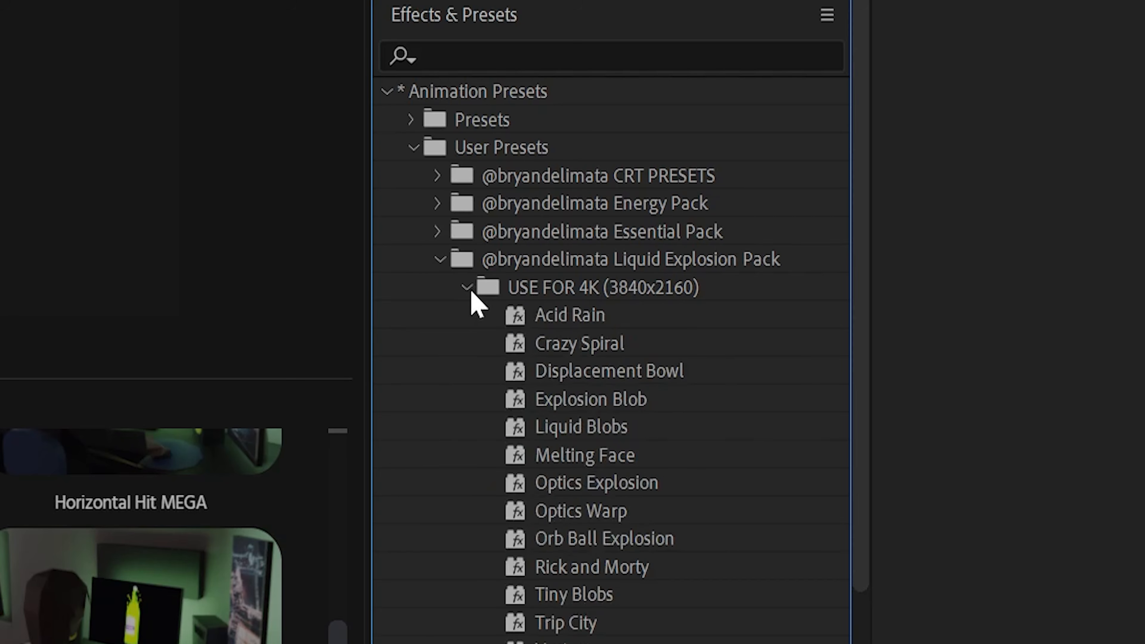
left_click_drag(519, 454, 614, 335)
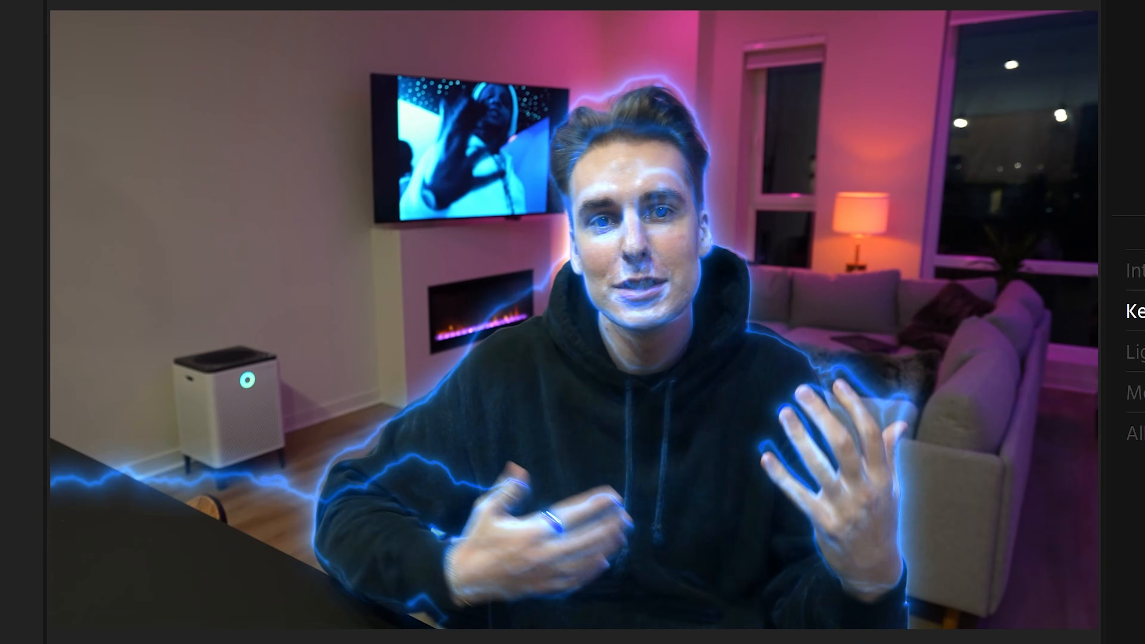
key("space")
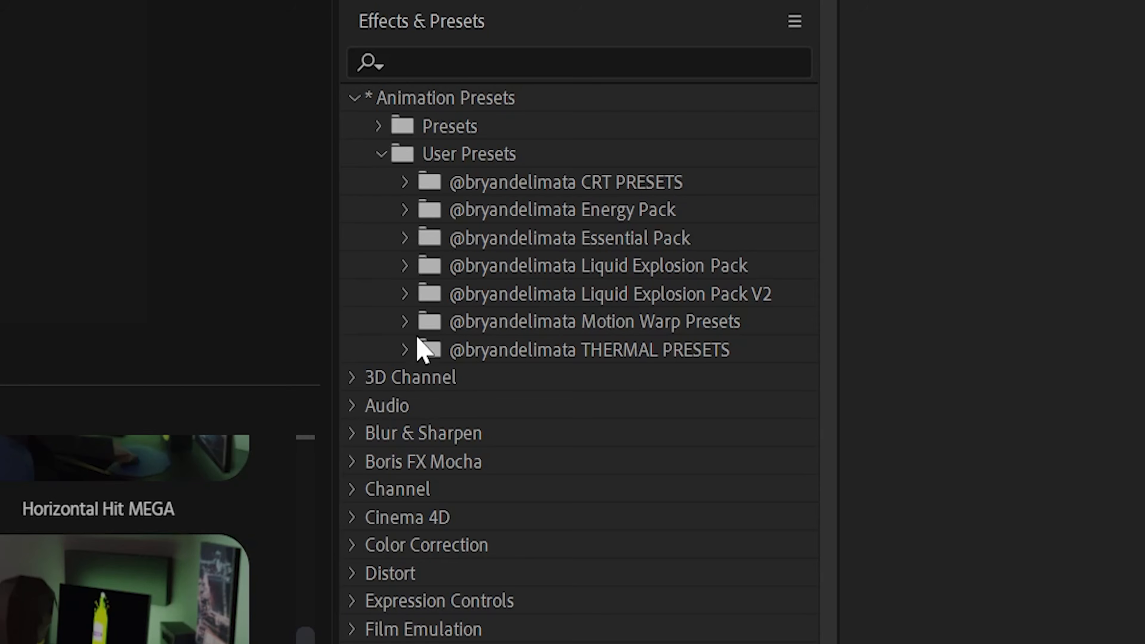
Browse the 4K presets in the Motion Warp Presets folder, including Whip Left
left_click(405, 321)
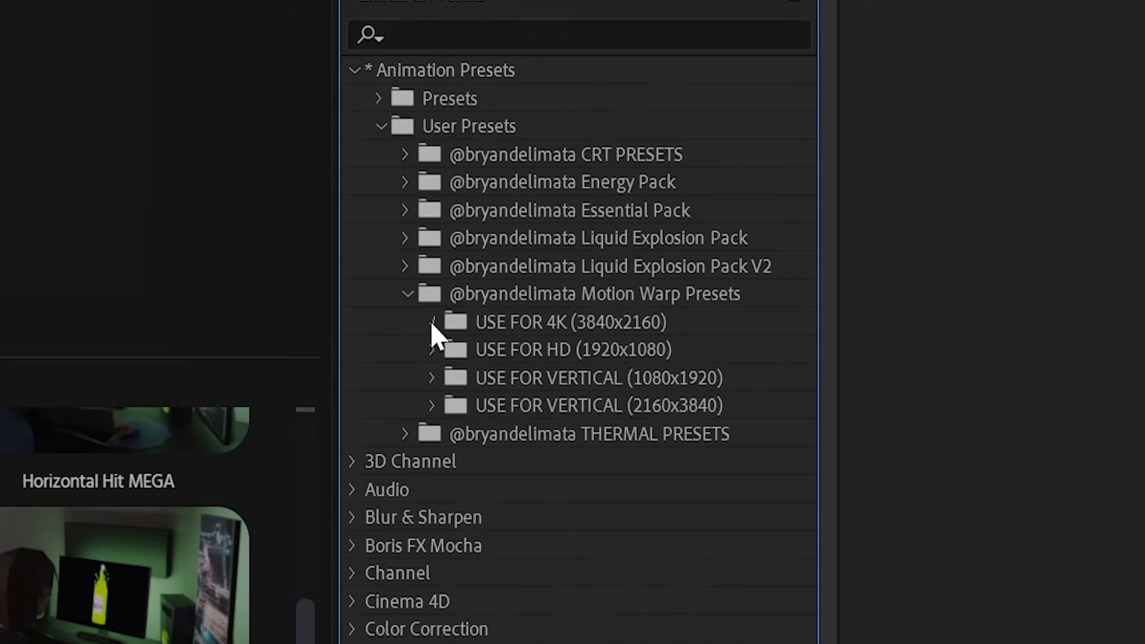
left_click(430, 321)
left_click(519, 465)
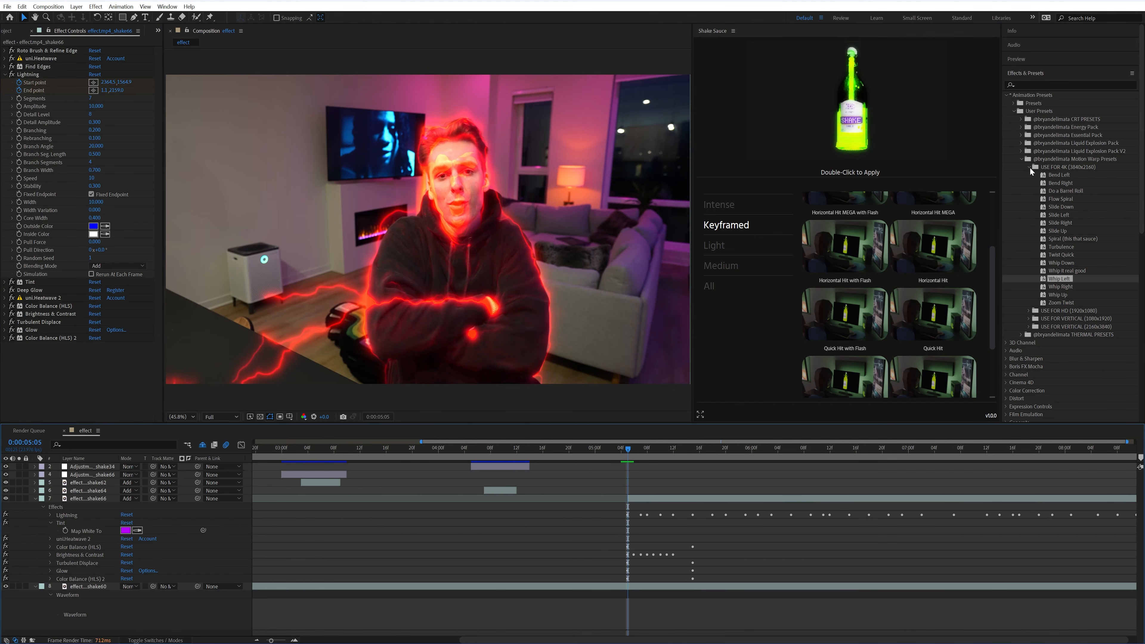
left_click(1022, 159)
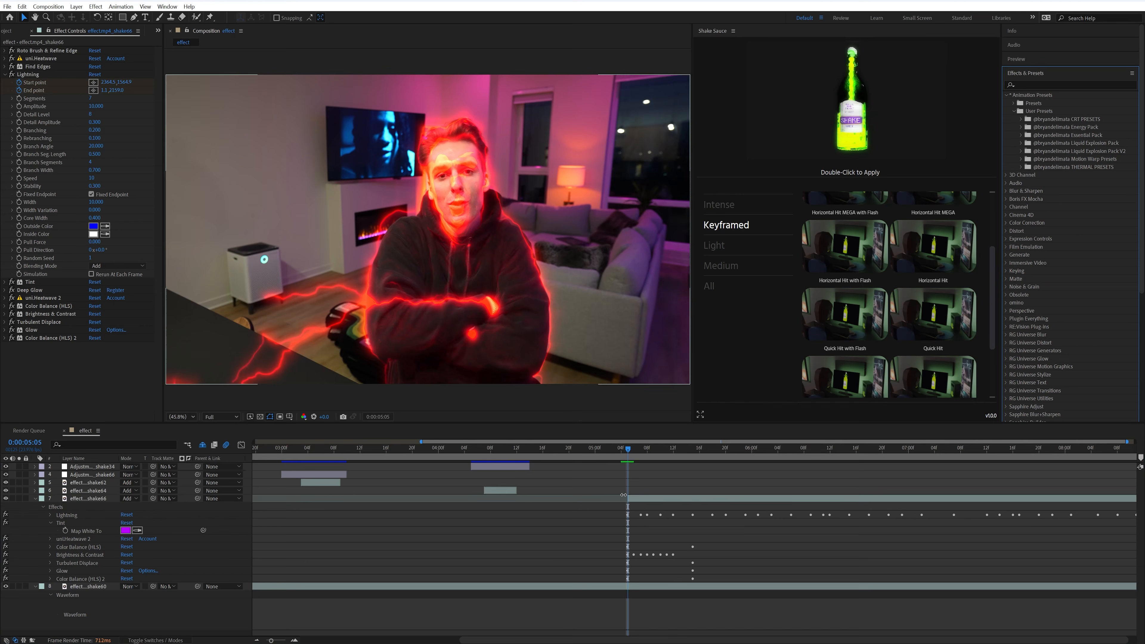
Try a Random Seed of 55 on the rotoscoped layer's Lightning effect, and undo it
left_click(659, 498)
left_click(28, 74)
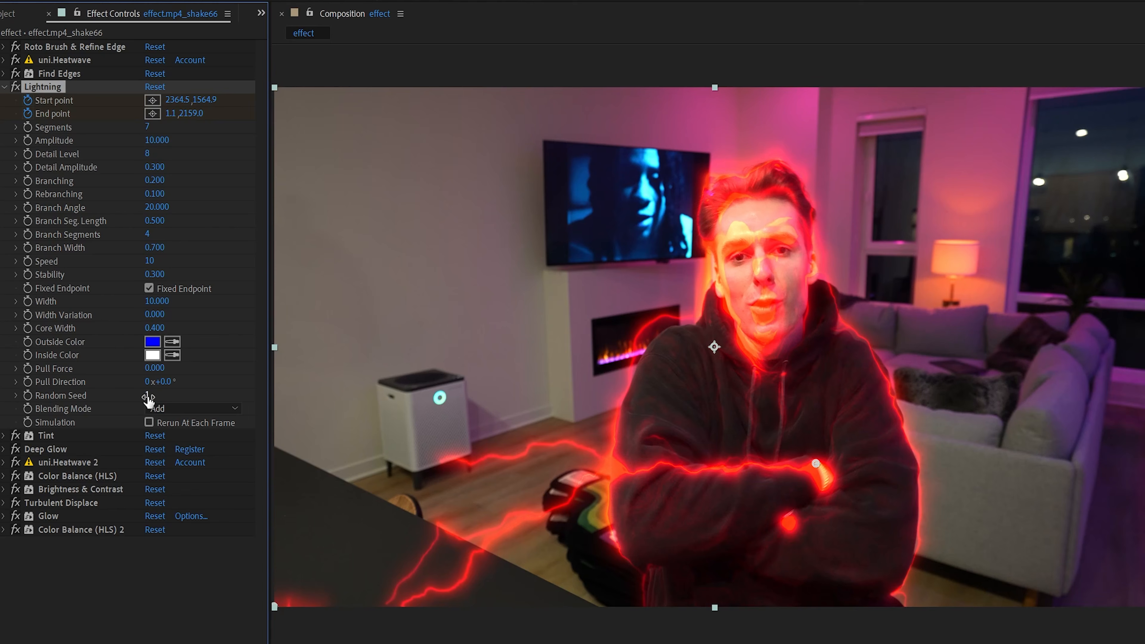
left_click_drag(148, 400, 189, 400)
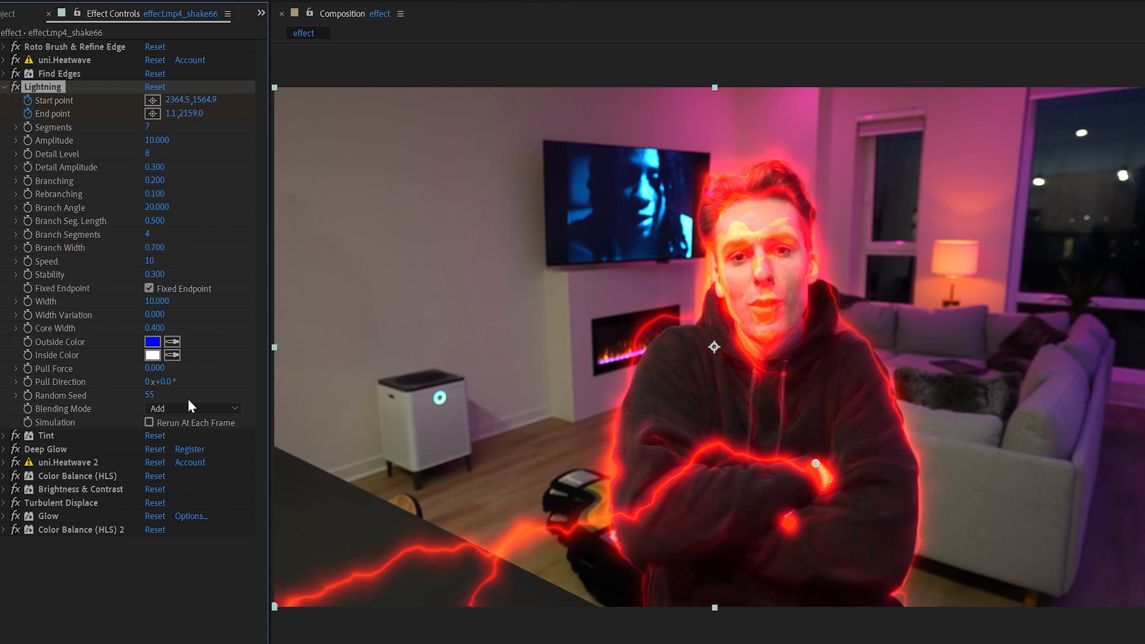
key("ctrl+z")
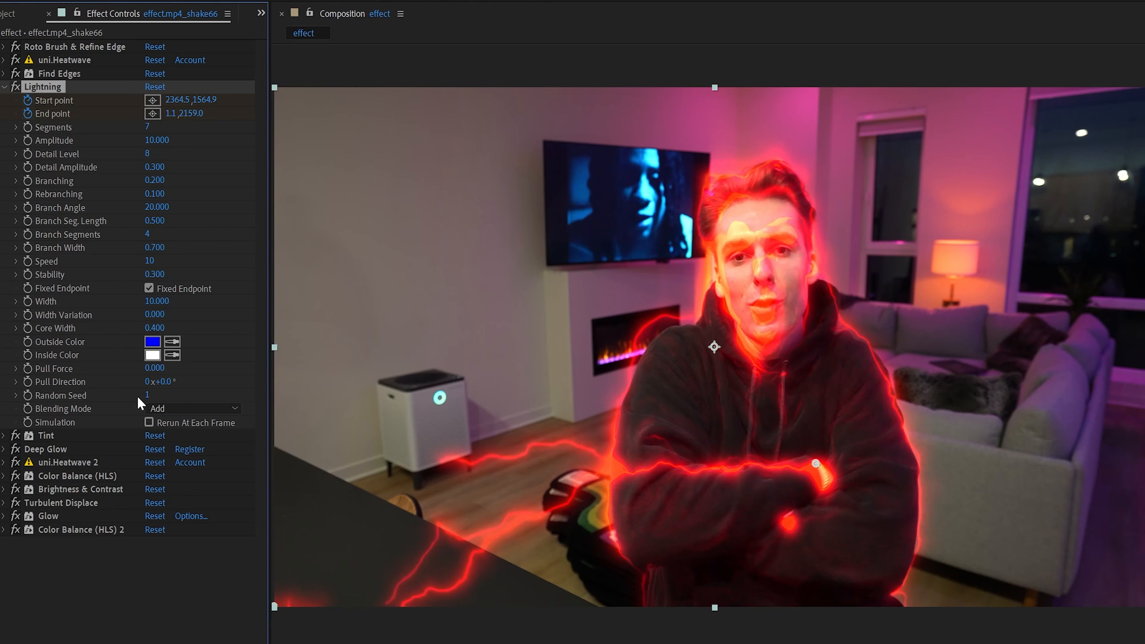
Add an adjustment layer above the rotoscoped layer and split it at 0:00:05:01 and 0:00:05:11
right_click(626, 482)
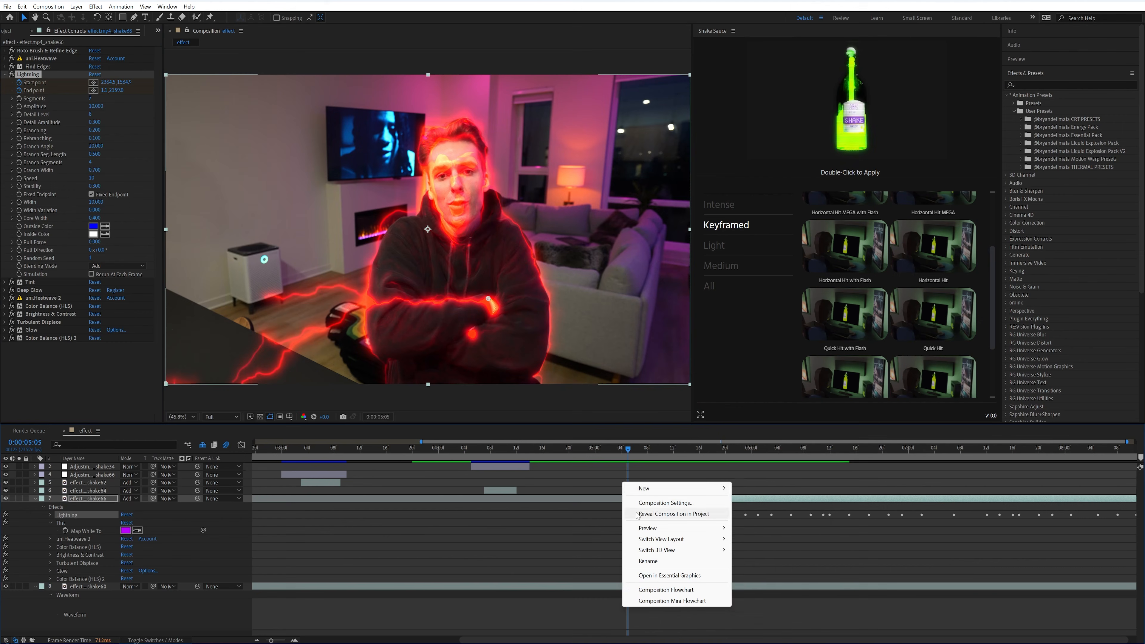
mouse_move(676, 491)
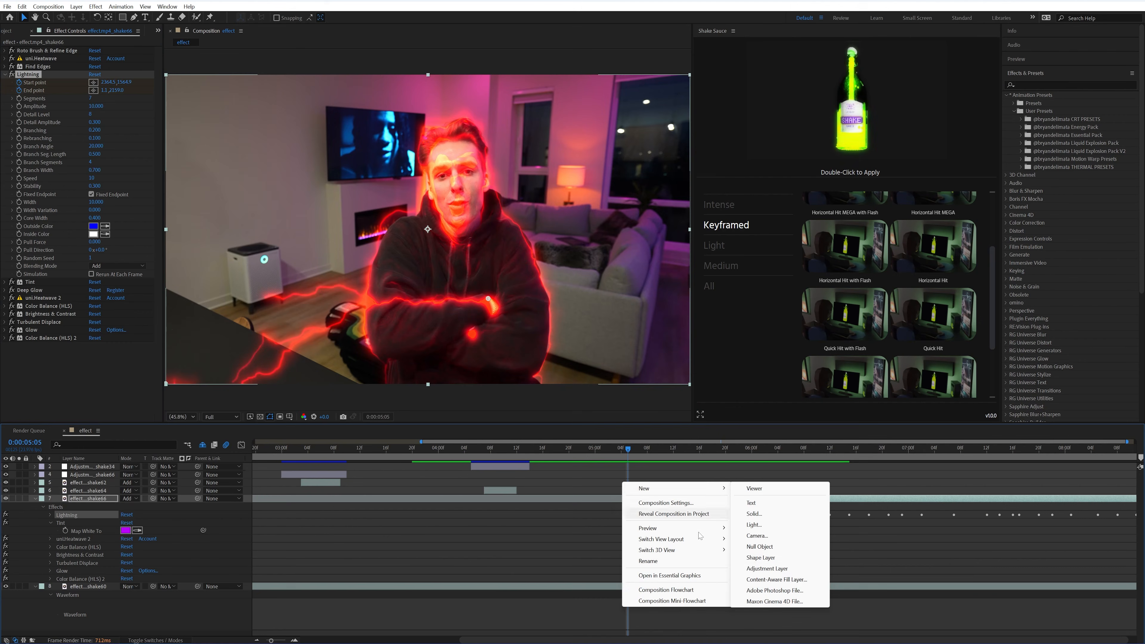
left_click(766, 569)
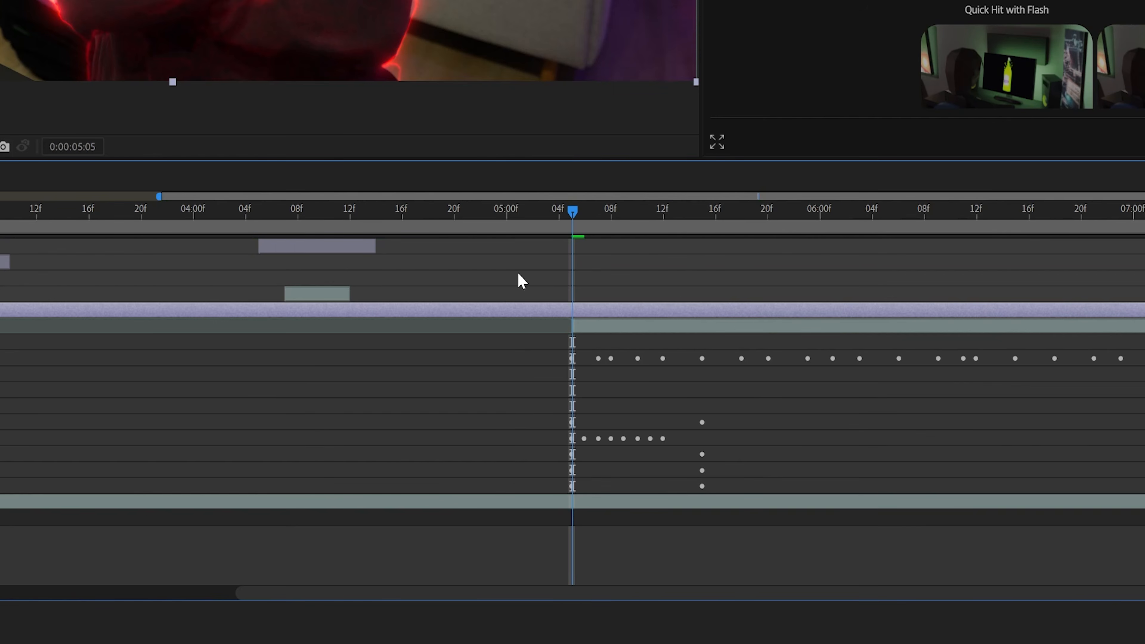
left_click(604, 452)
key("ctrl+shift+d")
key("shift+Page_Down")
key("ctrl+shift+d")
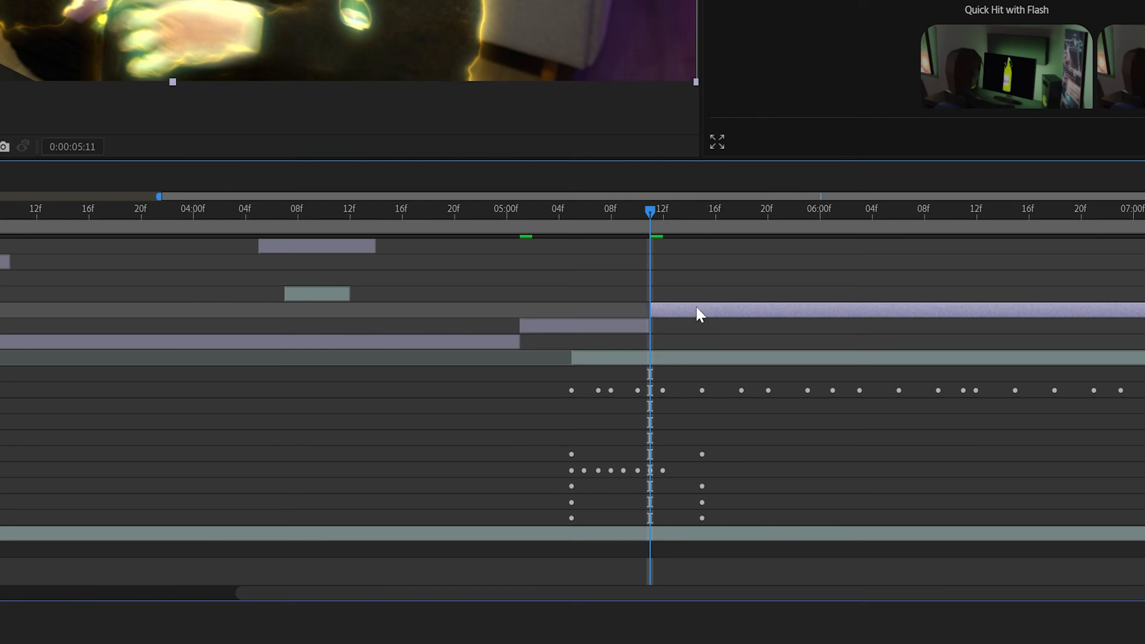